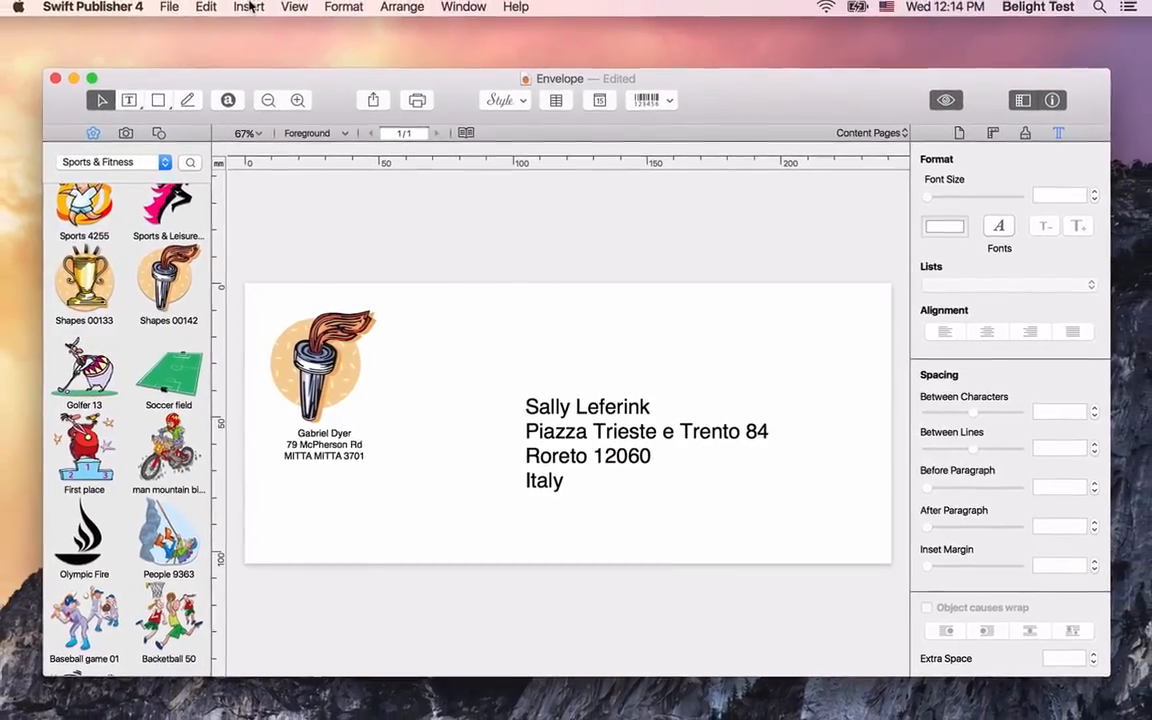
Open the Insert menu on the envelope document.
left_click(243, 3)
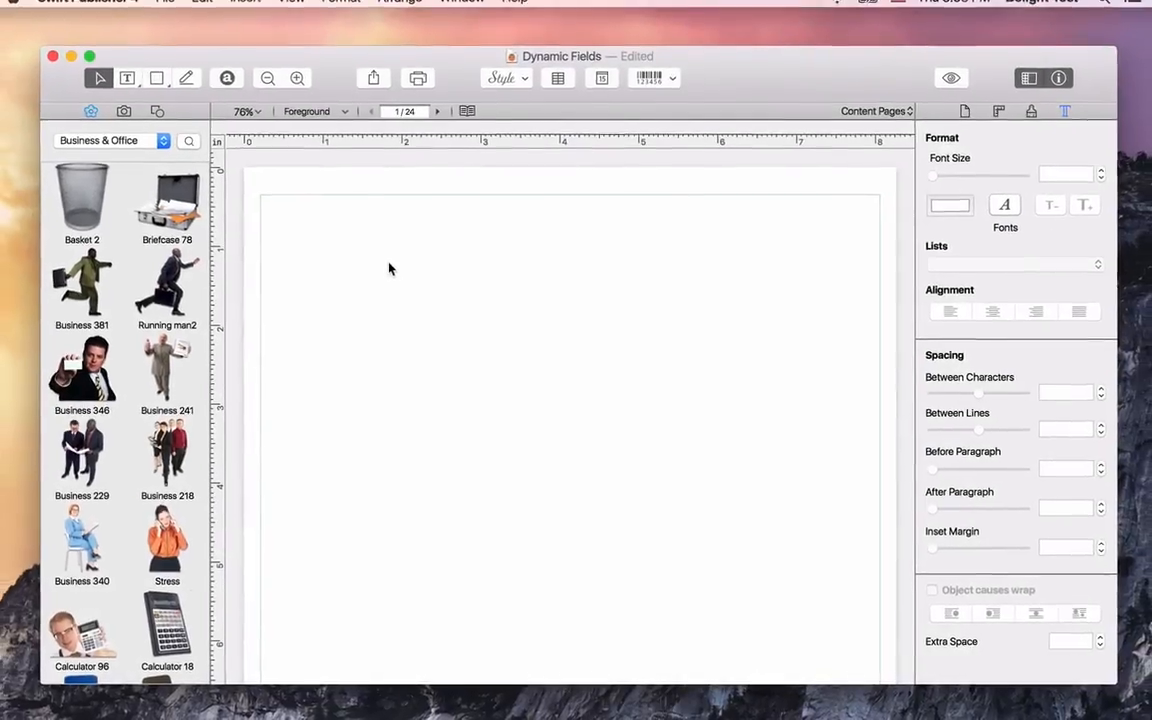
Insert a Page Number field, then page forward until the counter reads 9 of 24.
left_click(258, 14)
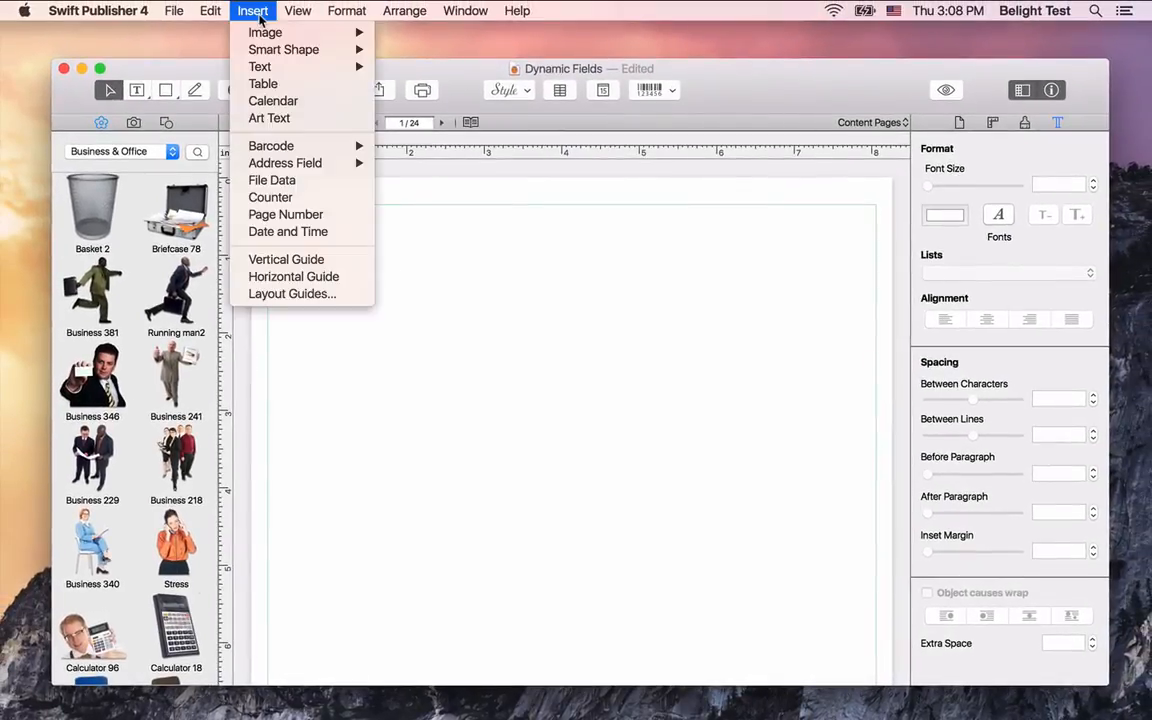
left_click(258, 216)
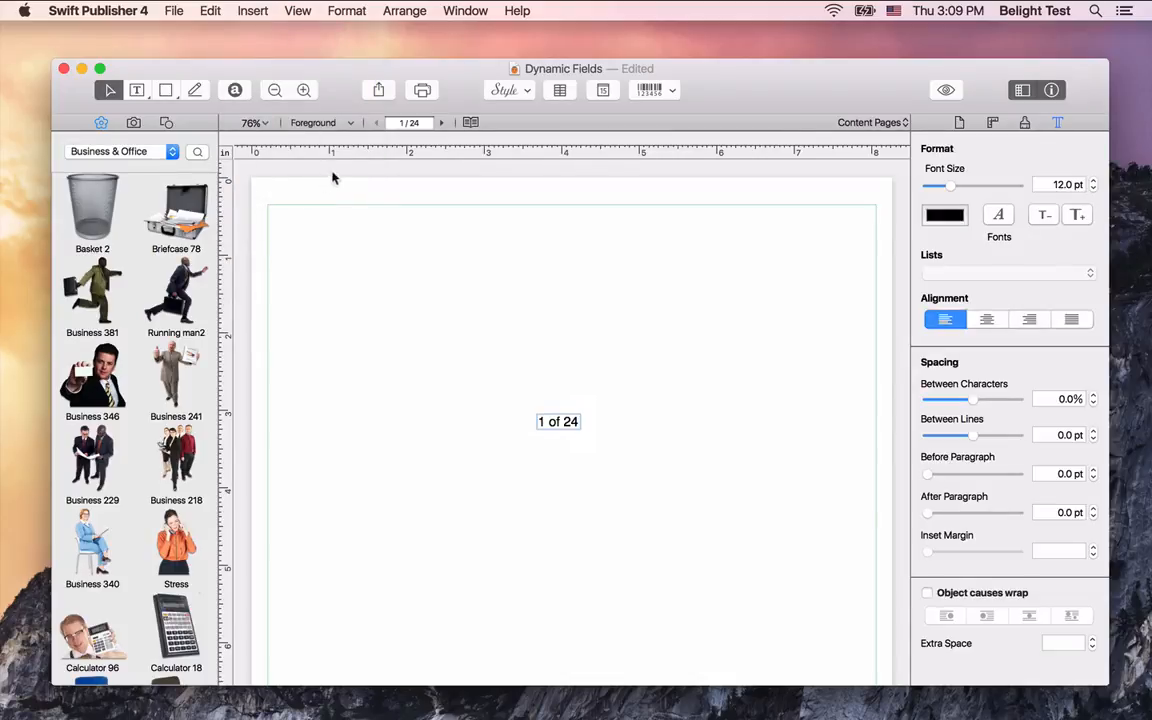
left_click(443, 123)
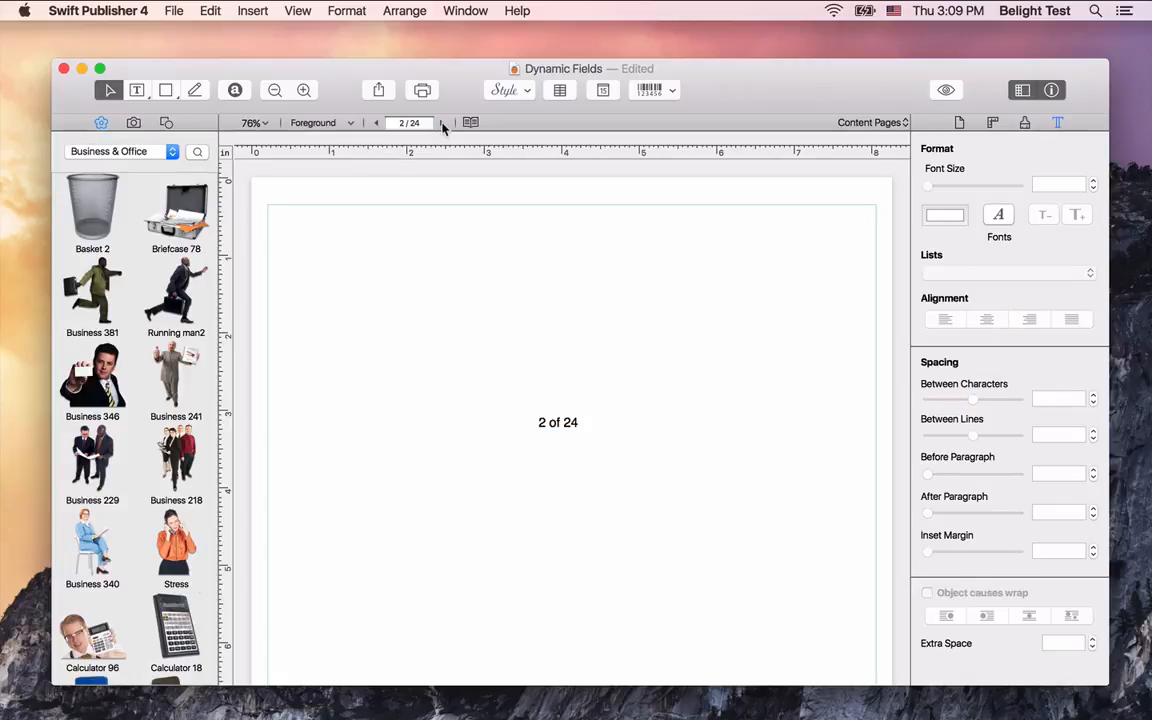
left_click(443, 123)
left_click(443, 123)
left_click(443, 123)
left_click(443, 123)
left_click(443, 123)
left_click(443, 123)
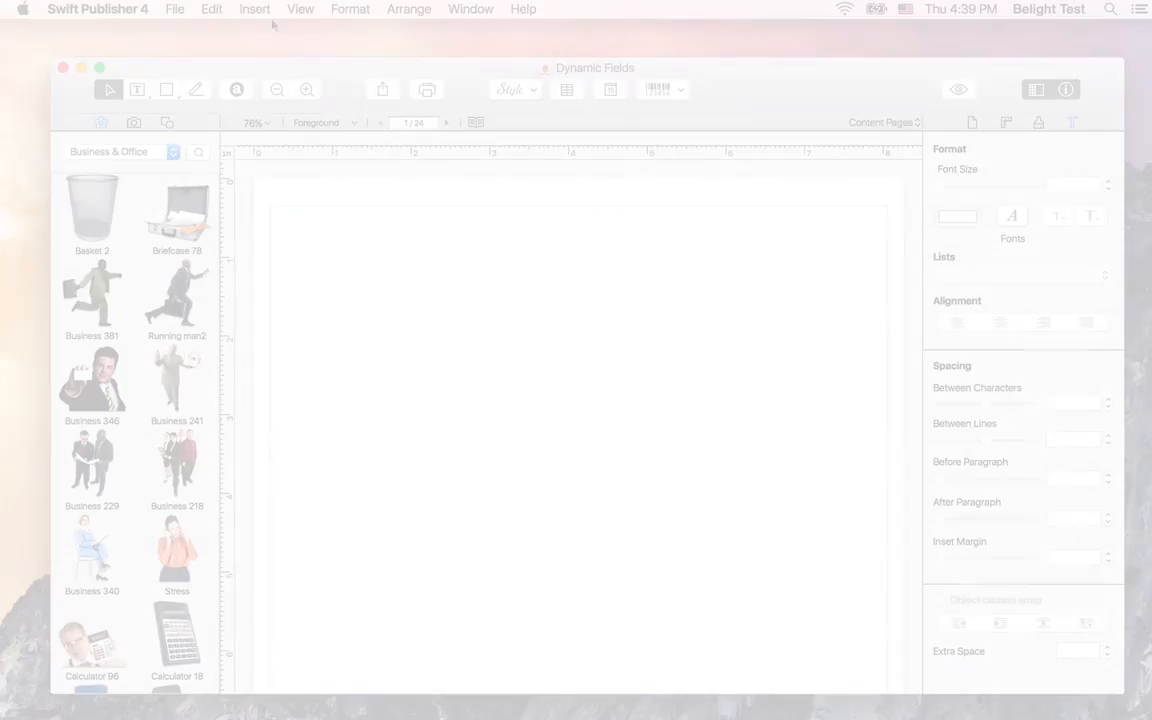
left_click(254, 9)
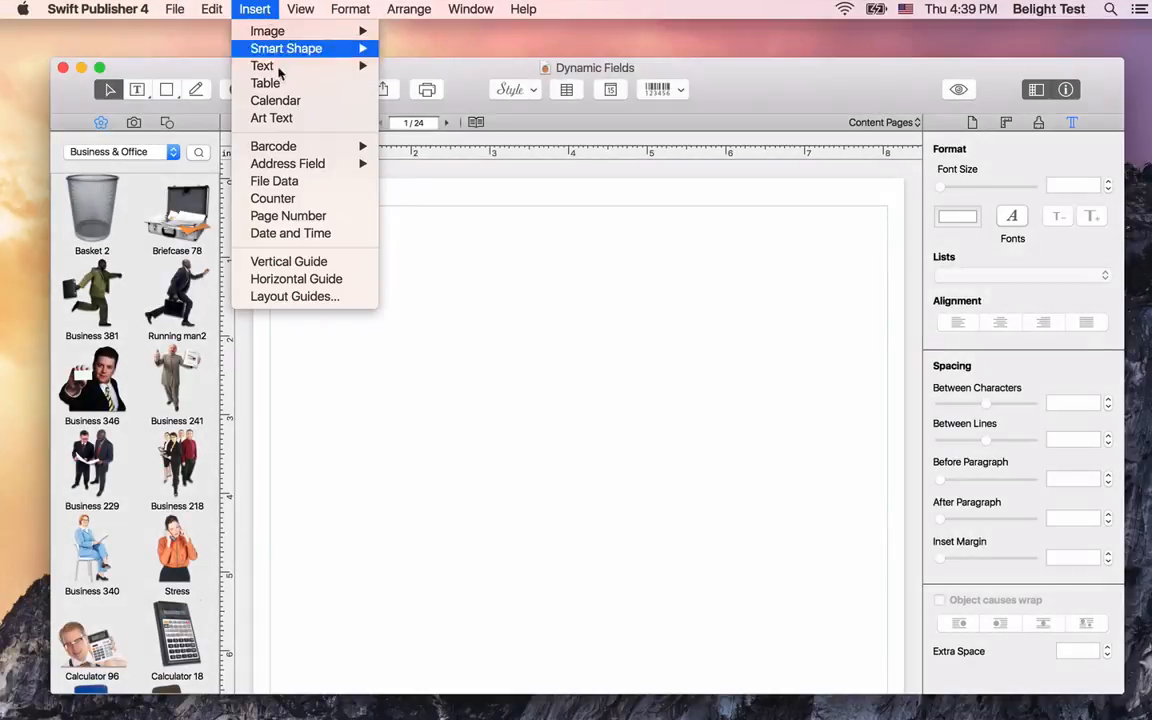
Insert a Date and Time field showing Thursday, July 9, 2015 and inspect its format options.
left_click(285, 232)
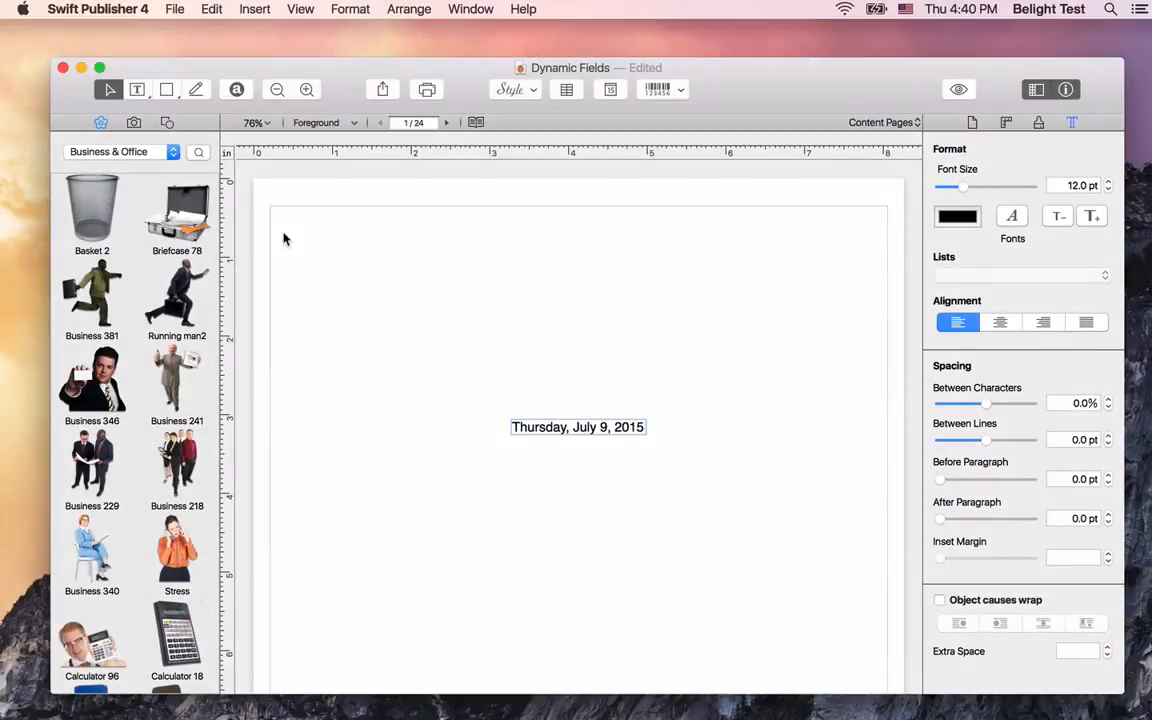
left_click(570, 436)
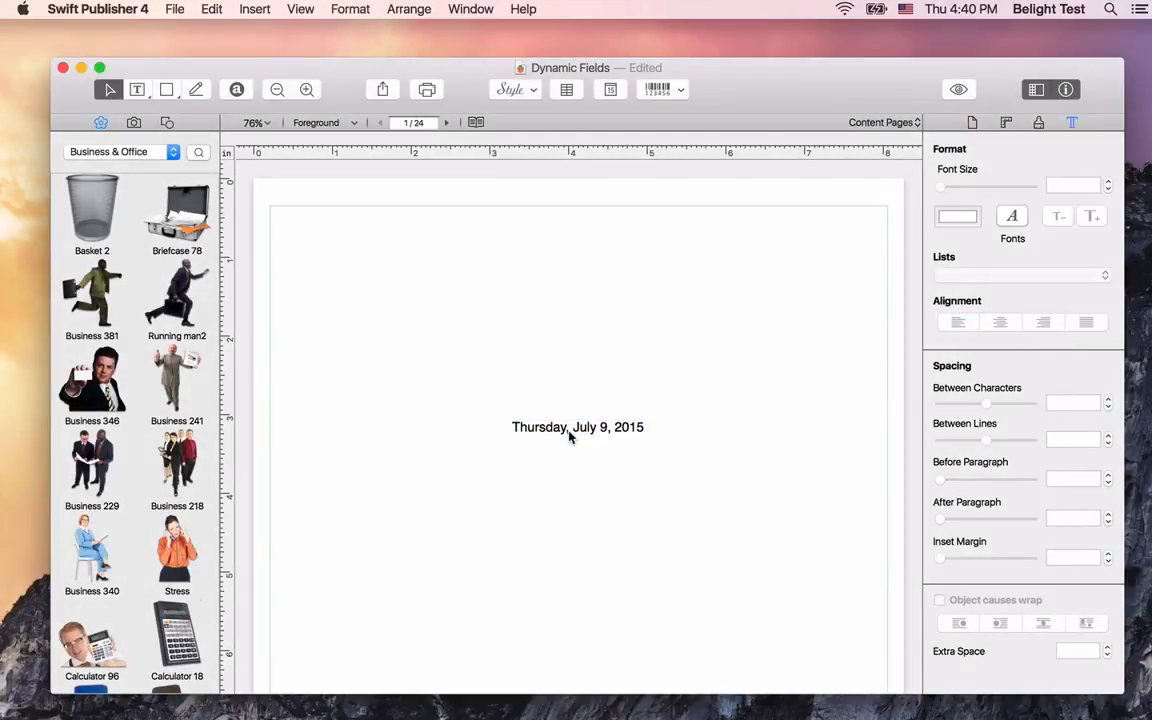
double_click(570, 434)
double_click(570, 434)
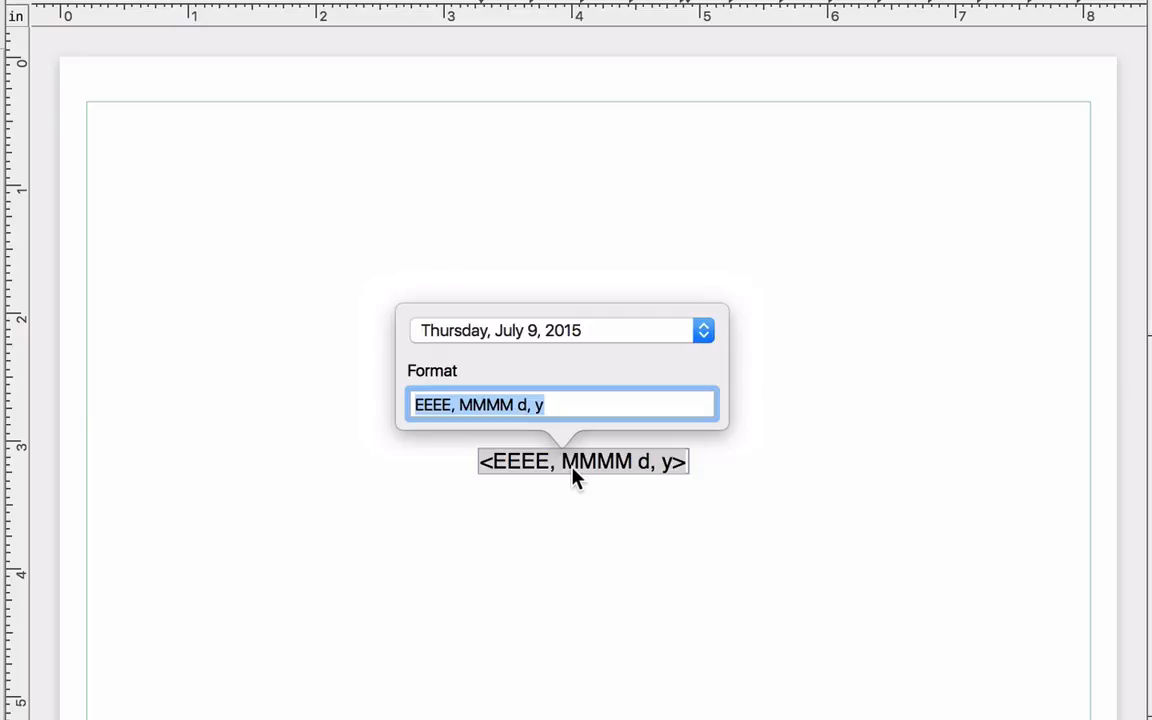
left_click(477, 465)
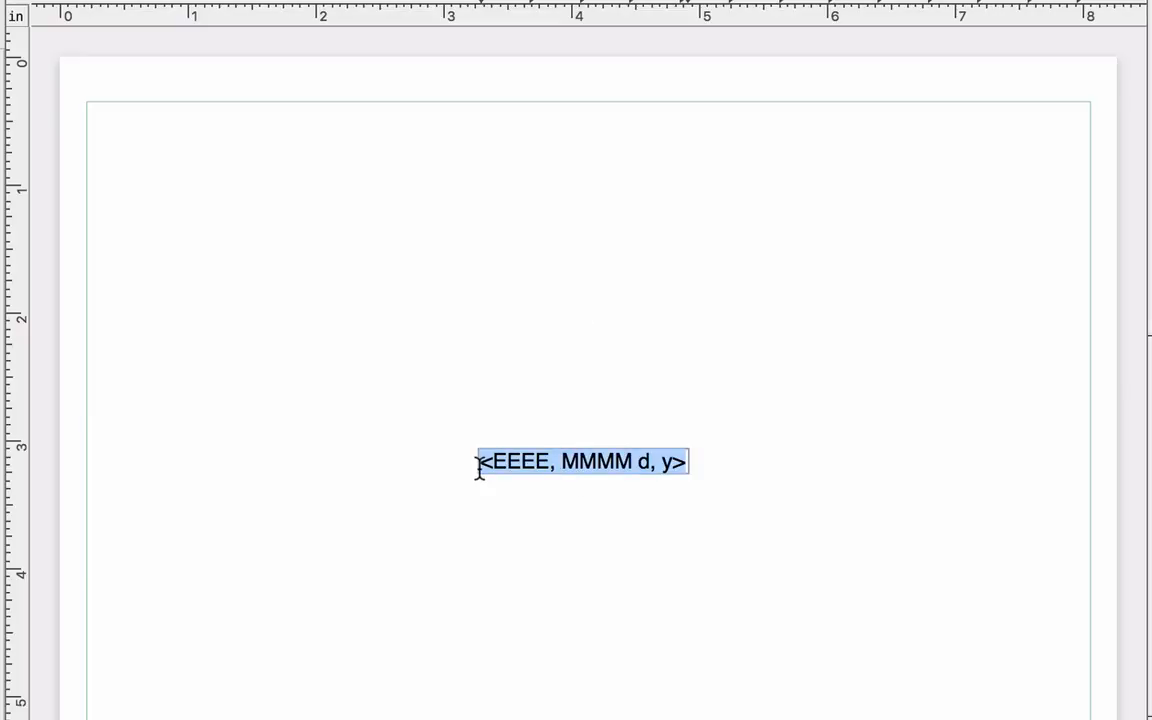
Type a 'Printed on:' prefix before the date, undo it, and reopen the date's Format settings.
left_click(478, 465)
type("Printed on:")
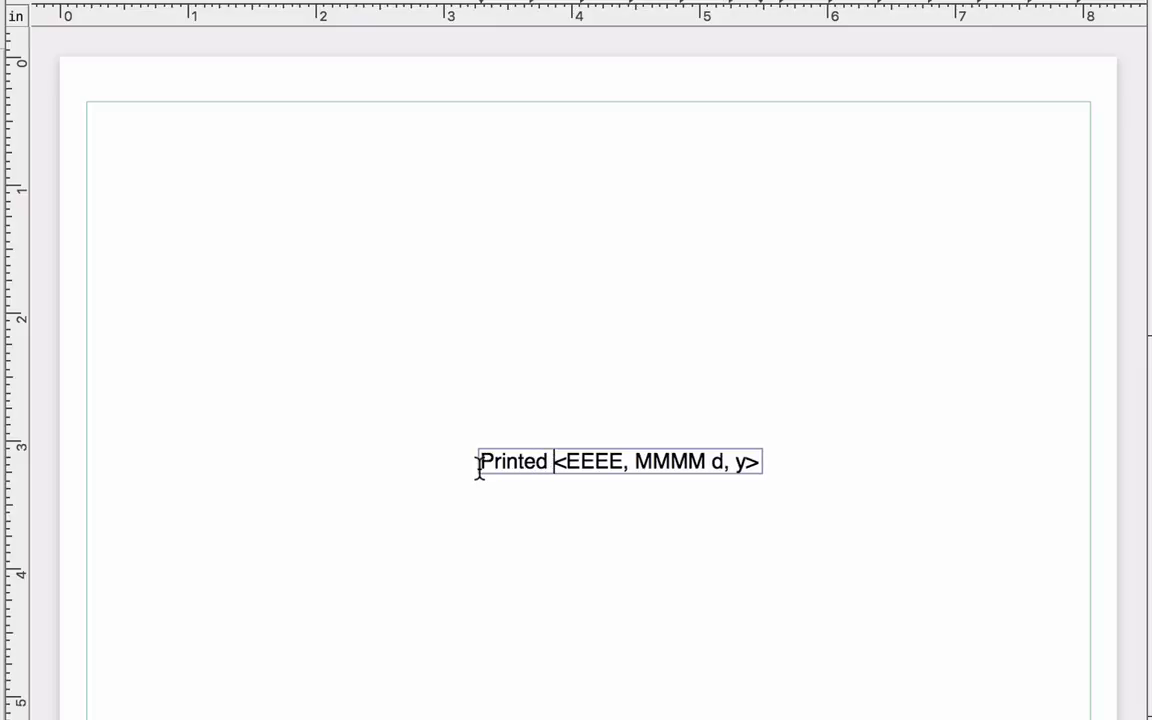
left_click(622, 515)
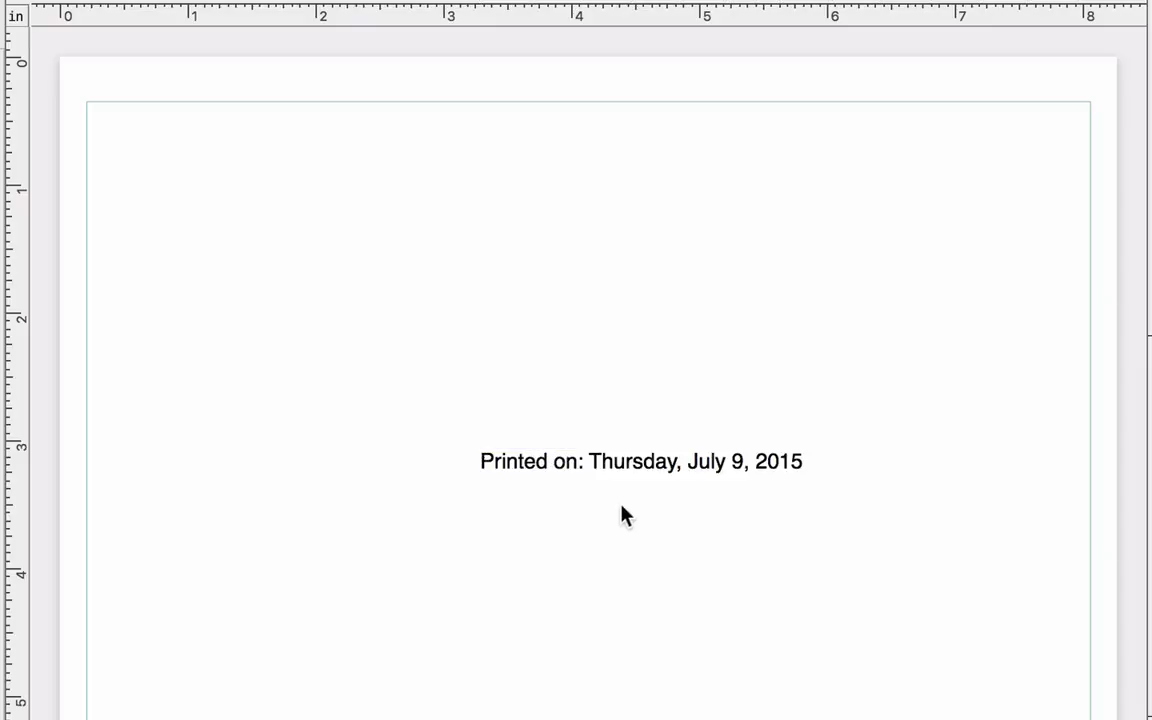
key("super+z")
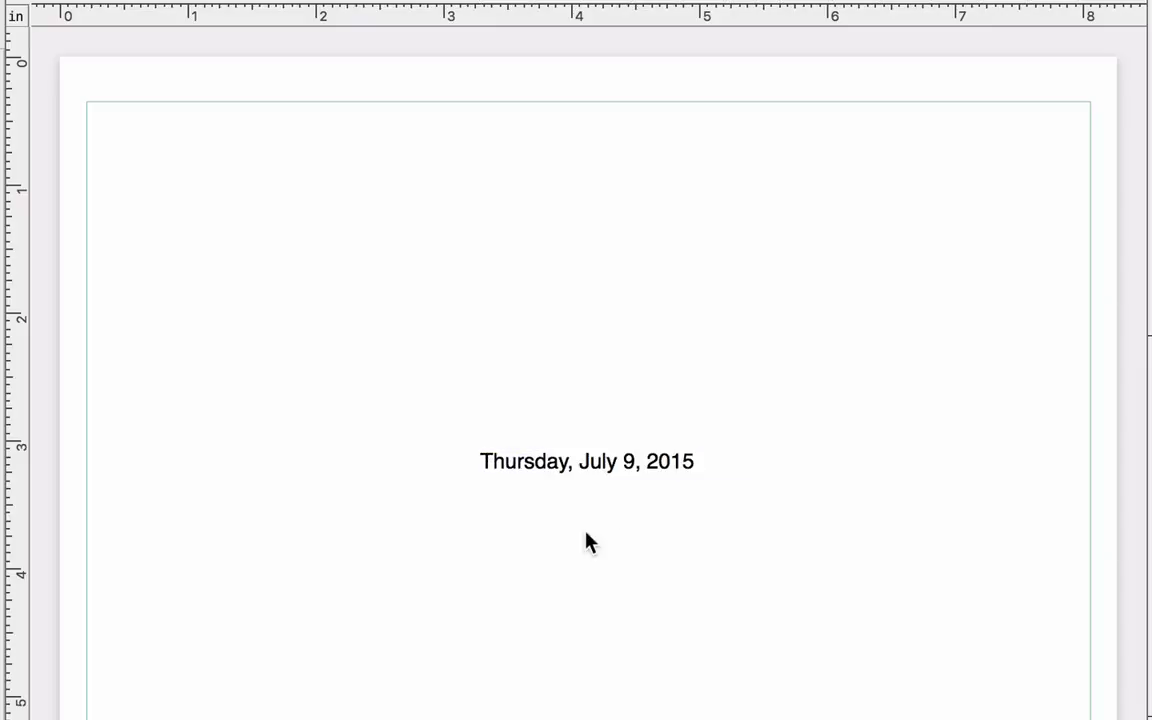
left_click(580, 470)
left_click(580, 470)
left_click(581, 472)
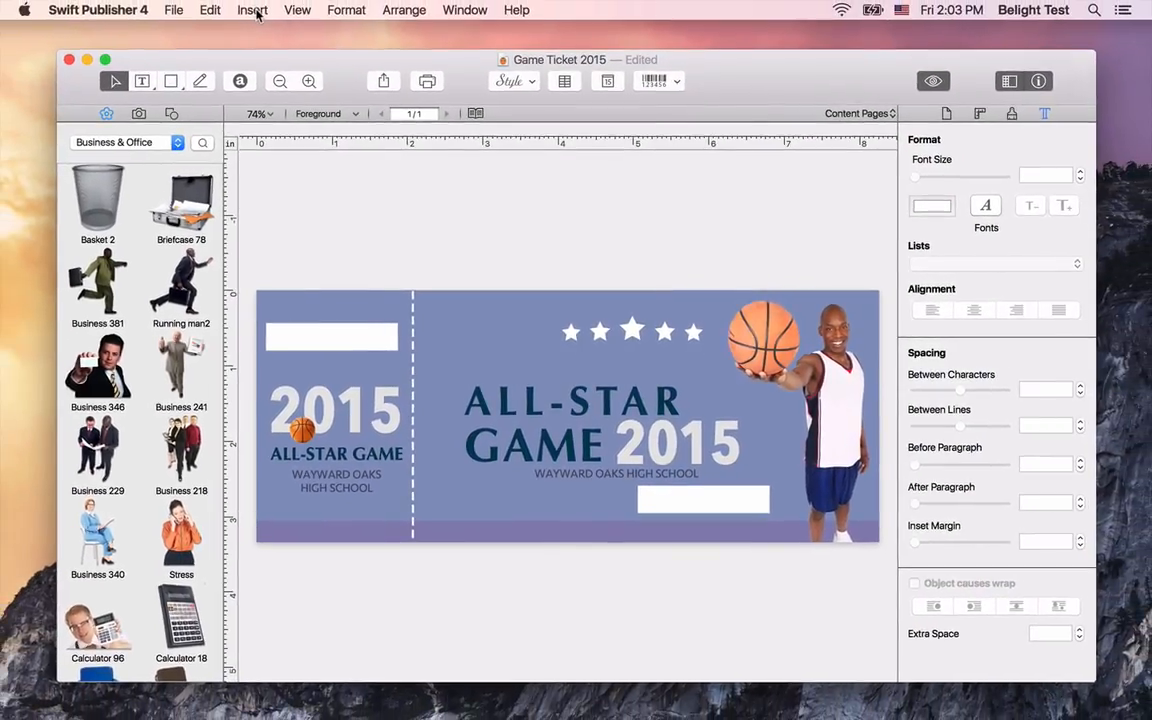
Insert a Counter, drag it into the stub's white box, and set Minimum Digits to 5.
left_click(253, 11)
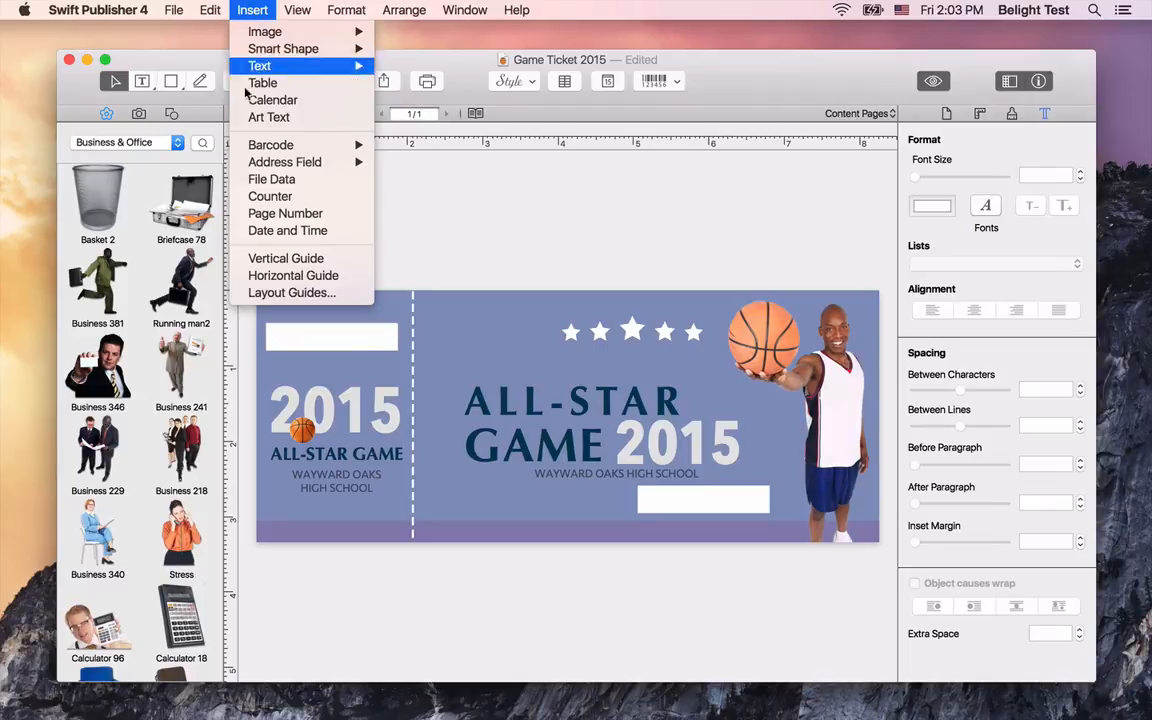
left_click(270, 196)
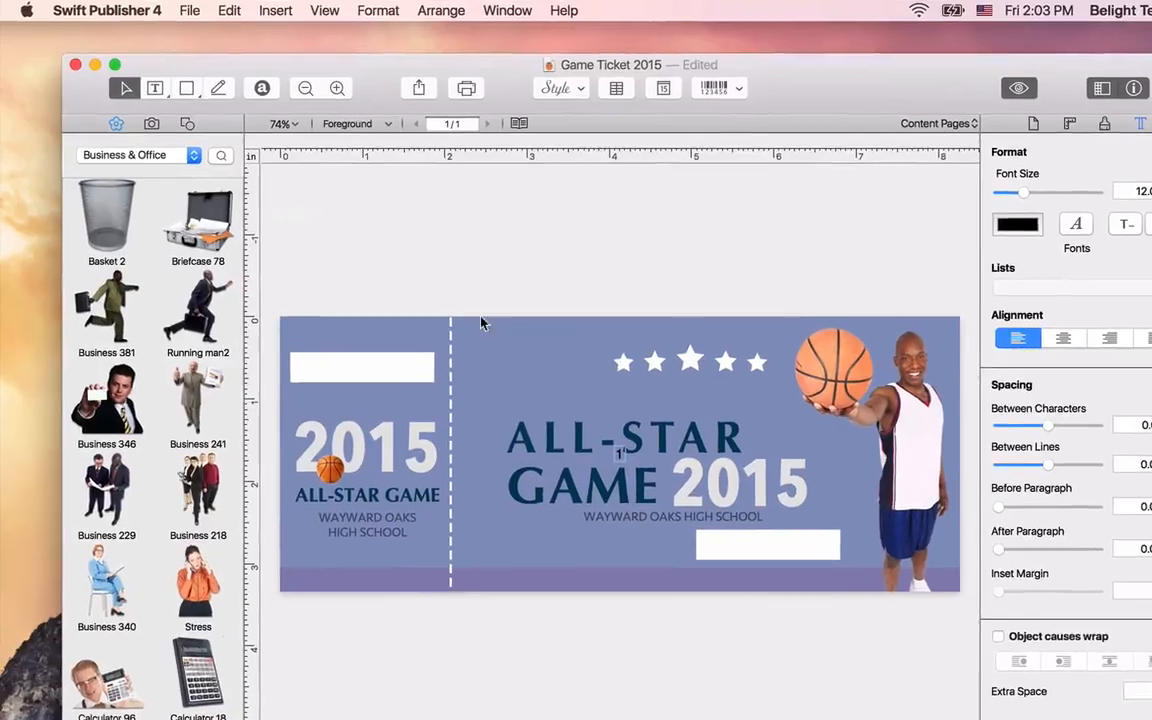
left_click_drag(637, 490, 395, 402)
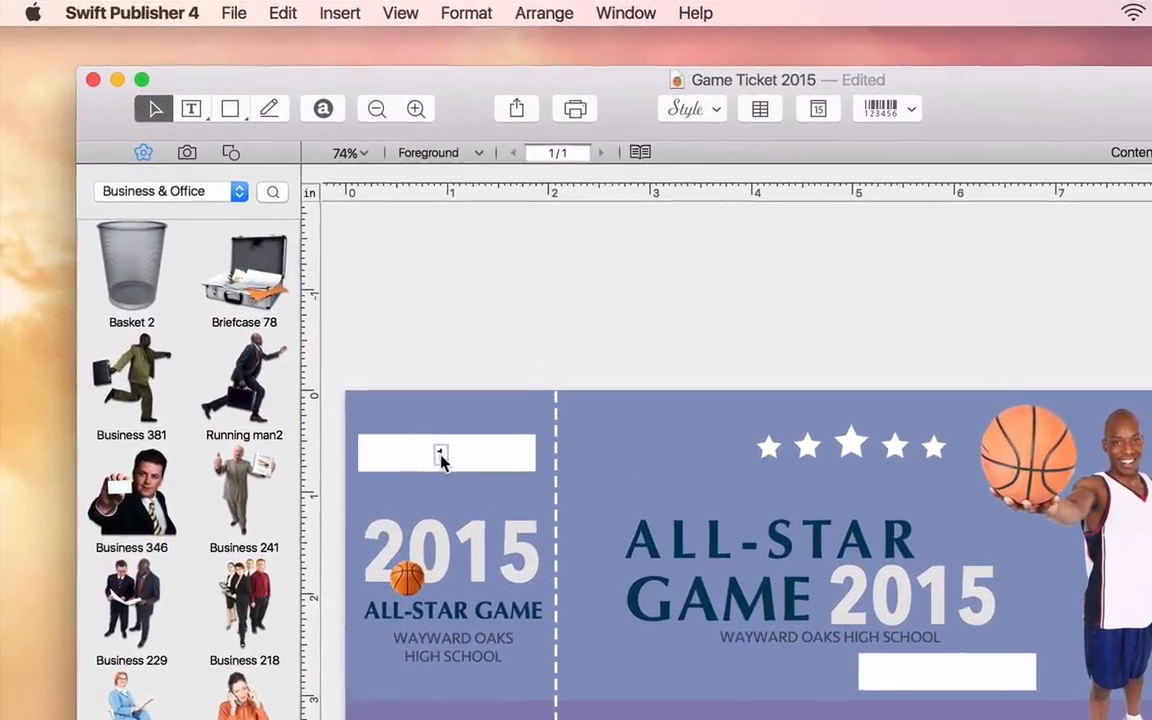
double_click(441, 458)
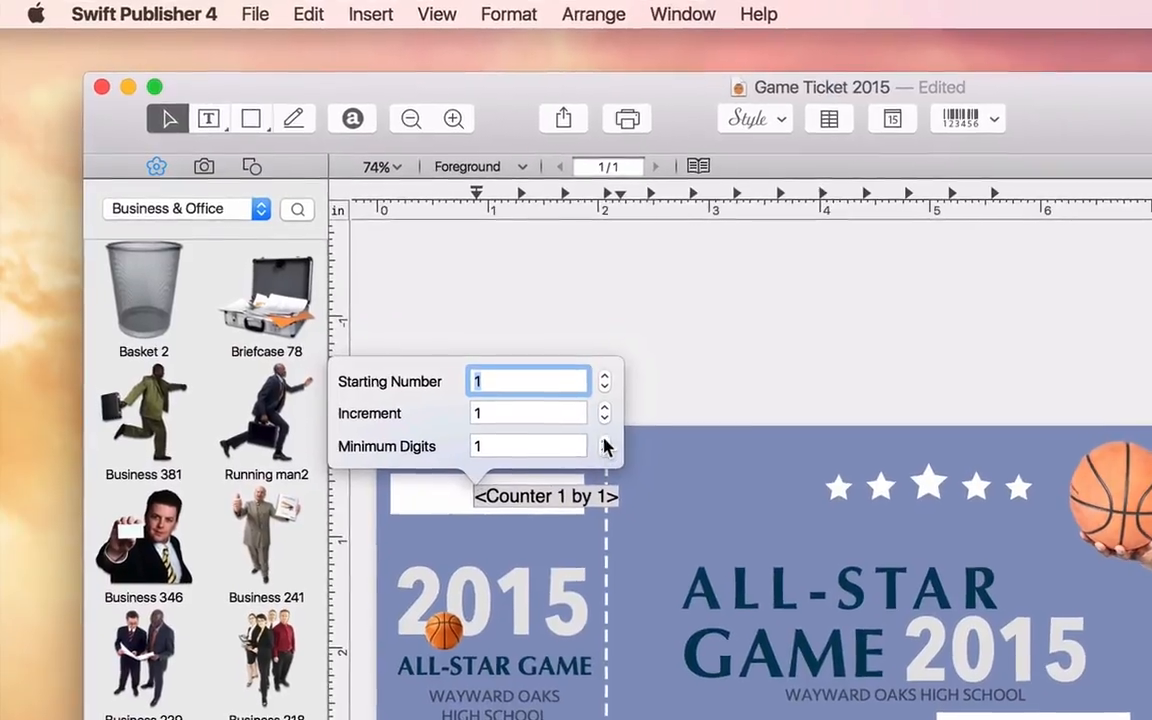
left_click(605, 442)
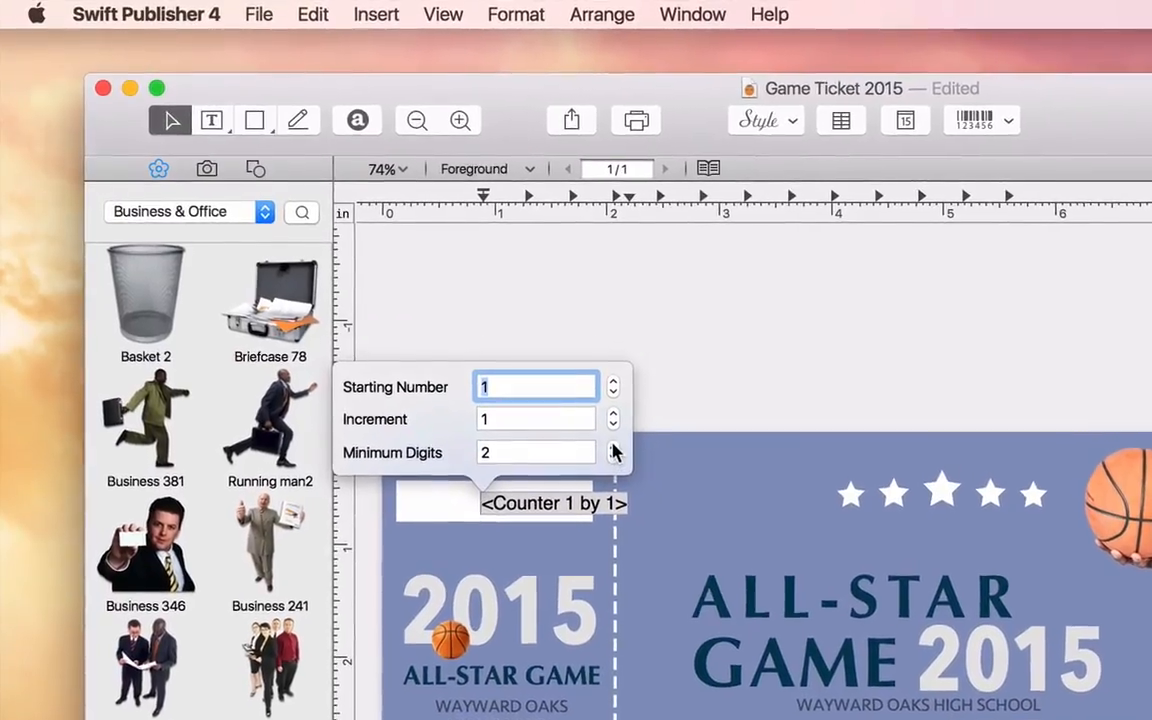
left_click(605, 442)
left_click(605, 442)
left_click(605, 442)
left_click(700, 392)
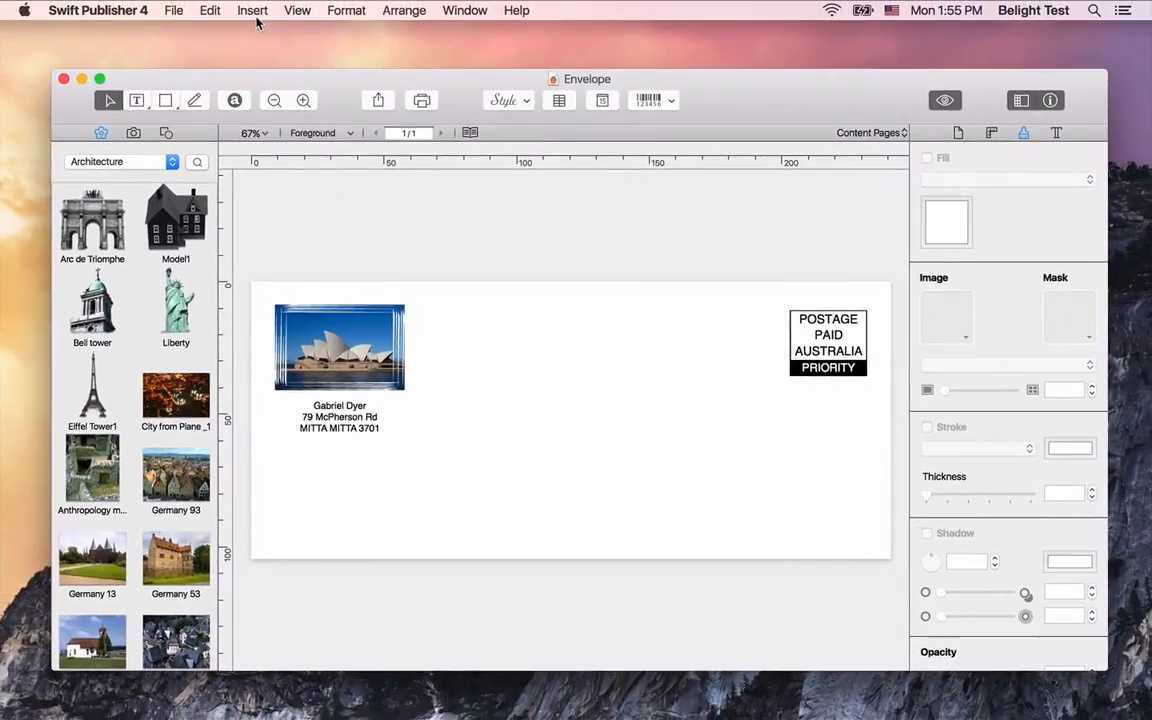
left_click(251, 10)
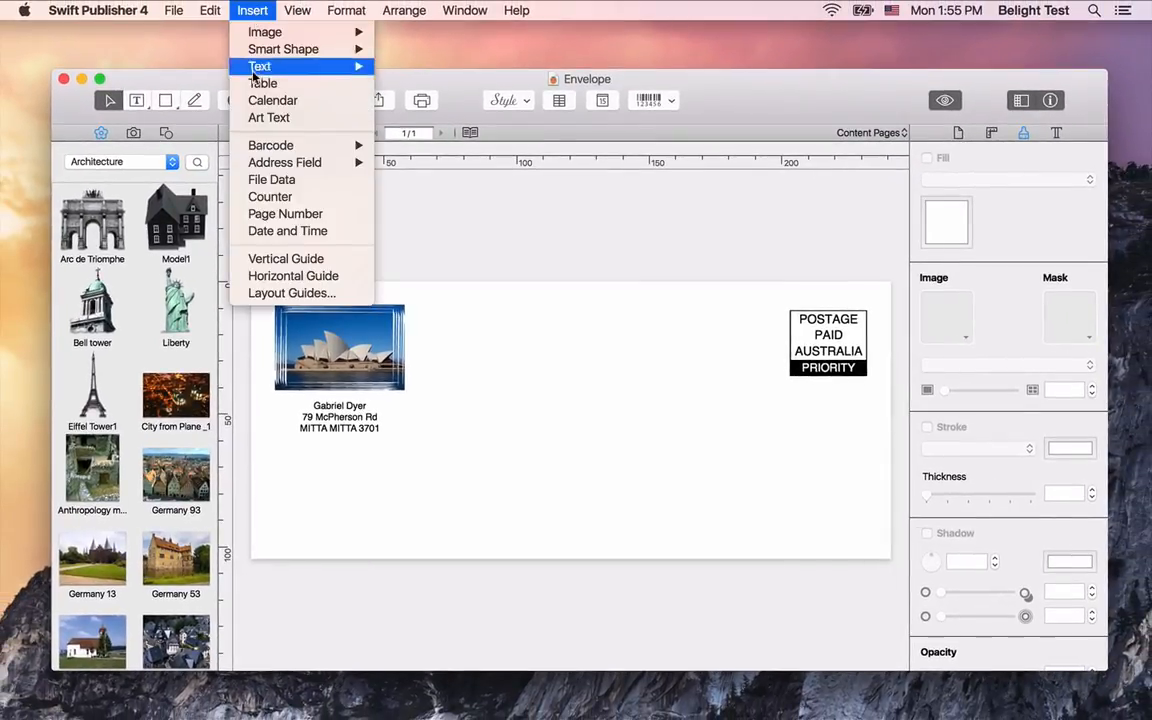
mouse_move(273, 166)
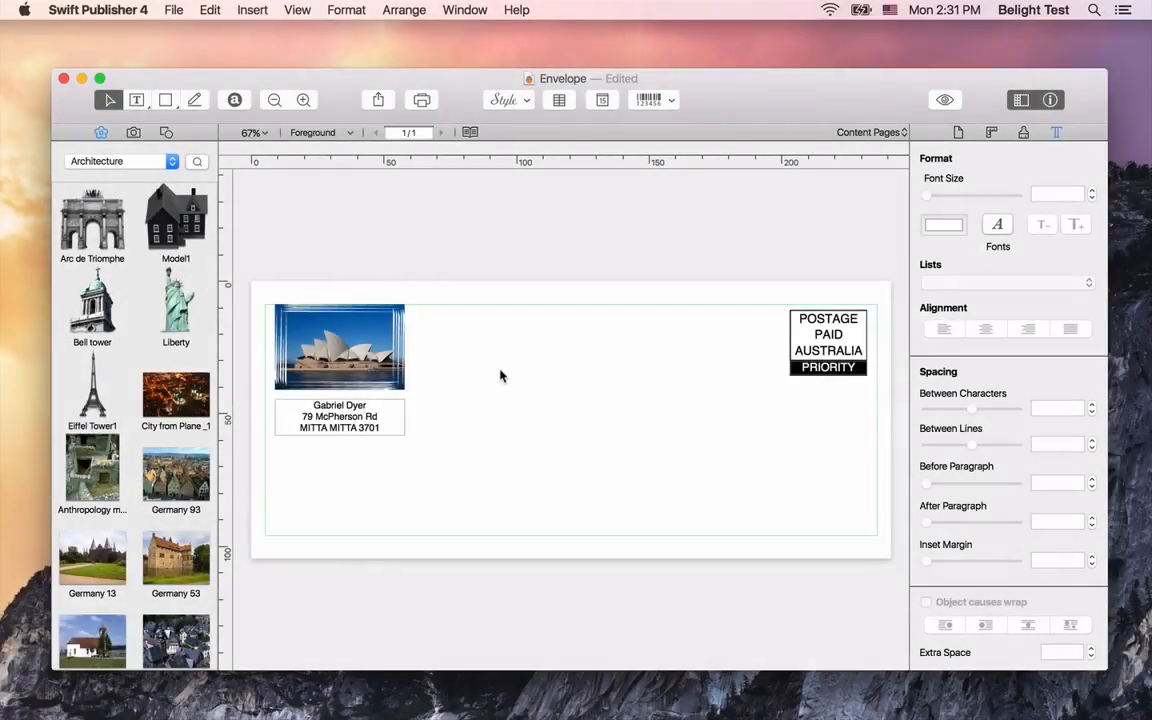
Draw a text box in the envelope's middle and insert the First Name address field.
left_click(137, 100)
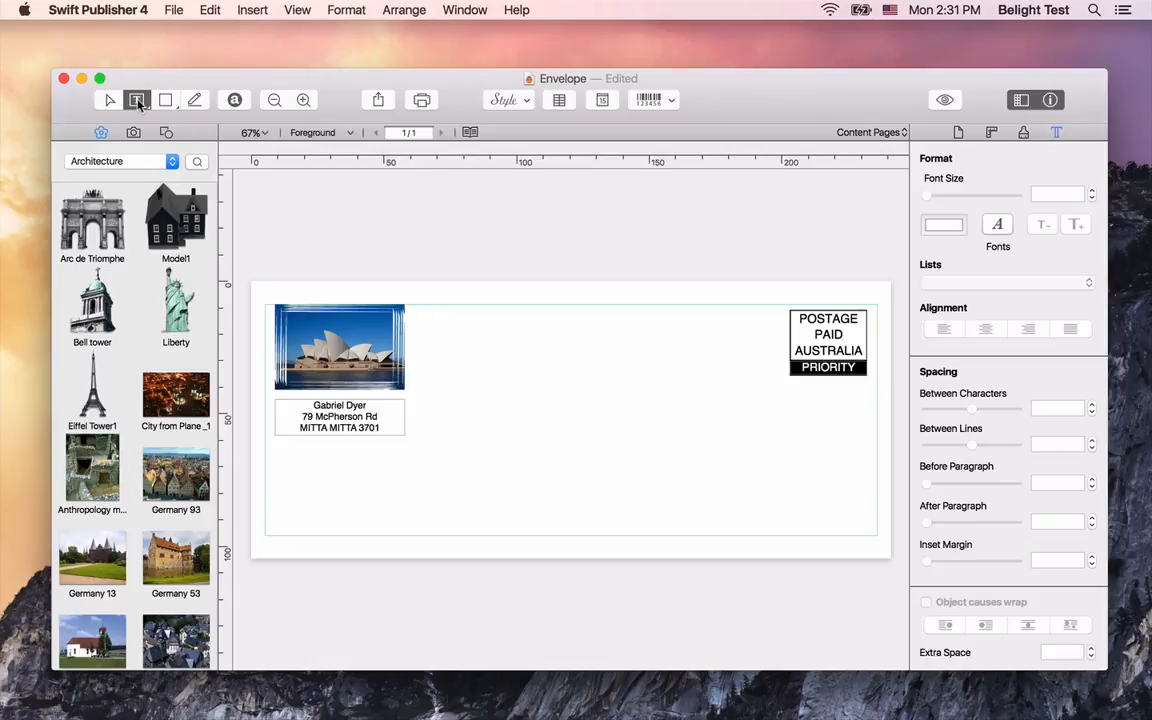
left_click_drag(468, 373, 722, 519)
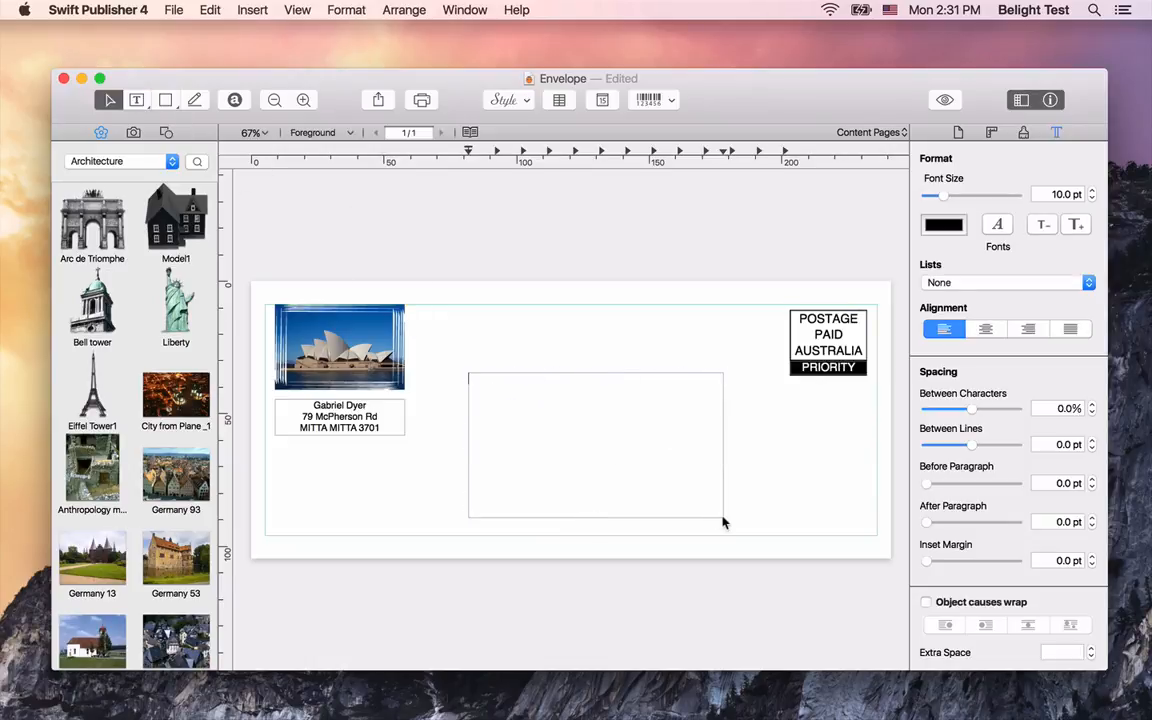
left_click(252, 12)
mouse_move(264, 160)
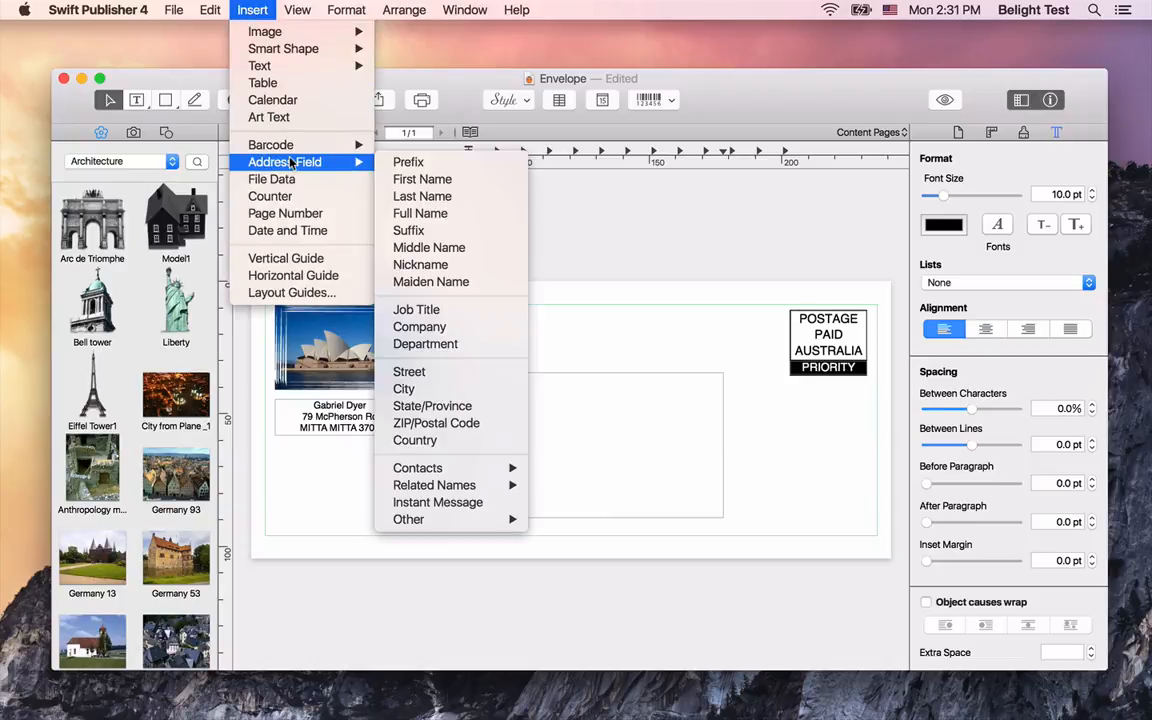
left_click(420, 180)
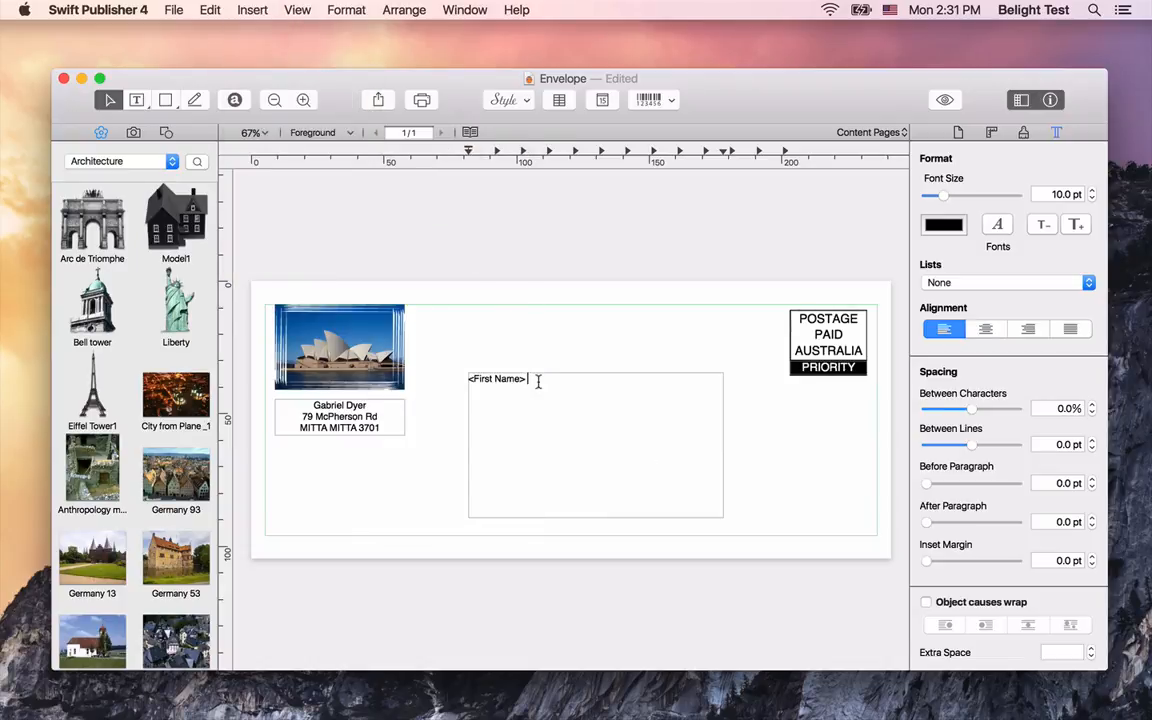
Add the Last Name field after First Name and type 'Phone:' before the phone field.
left_click(252, 10)
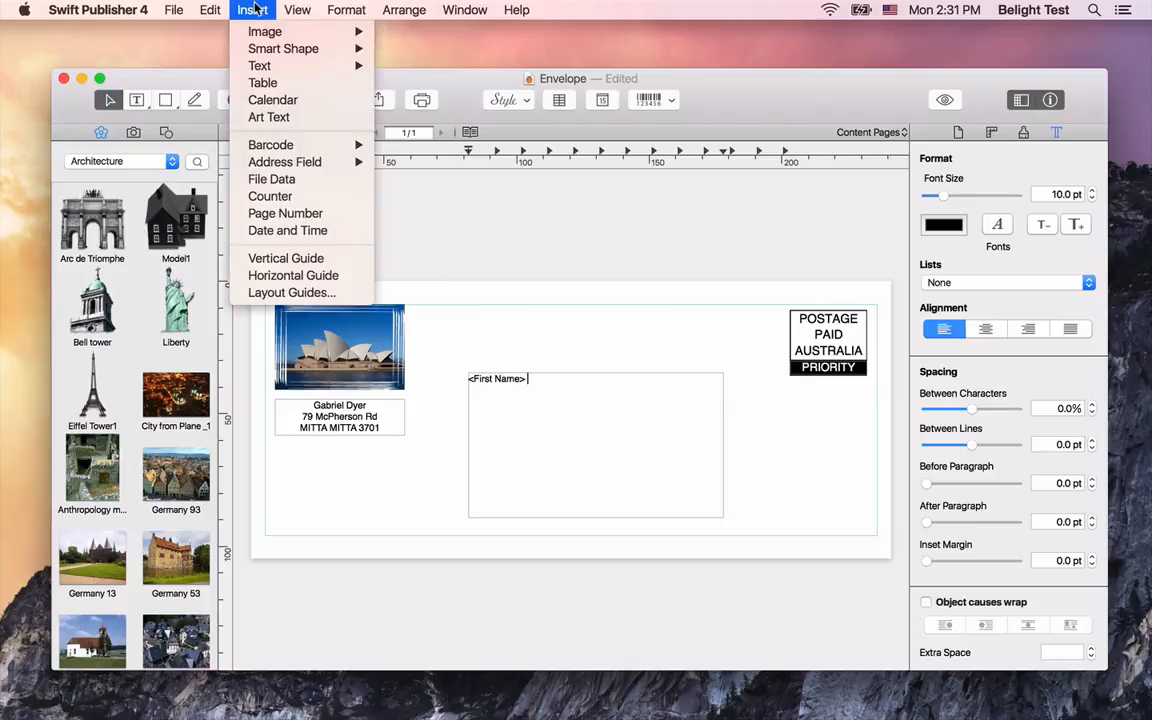
mouse_move(295, 165)
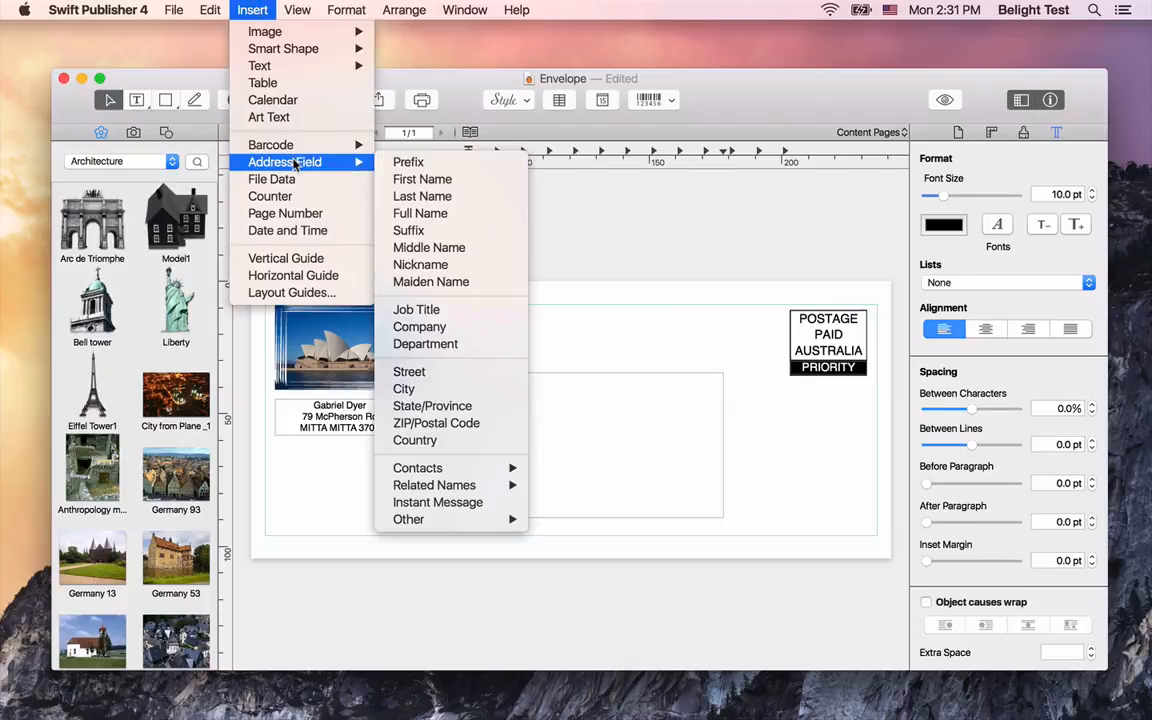
left_click(422, 196)
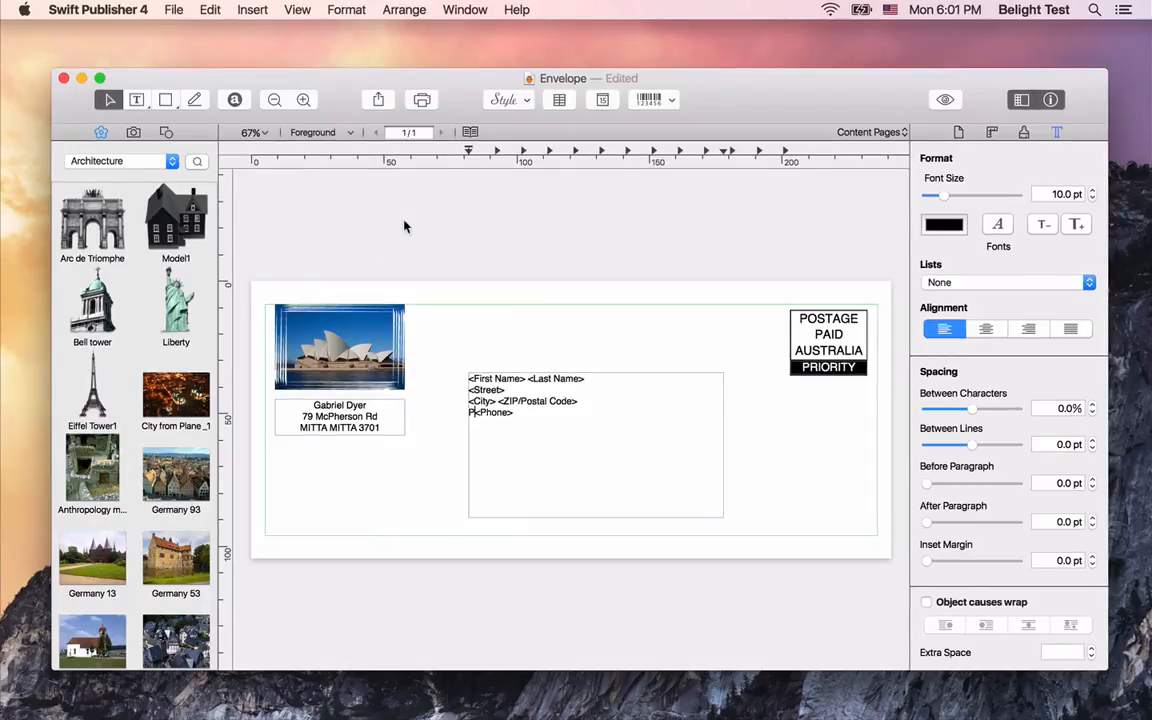
type("Phone:")
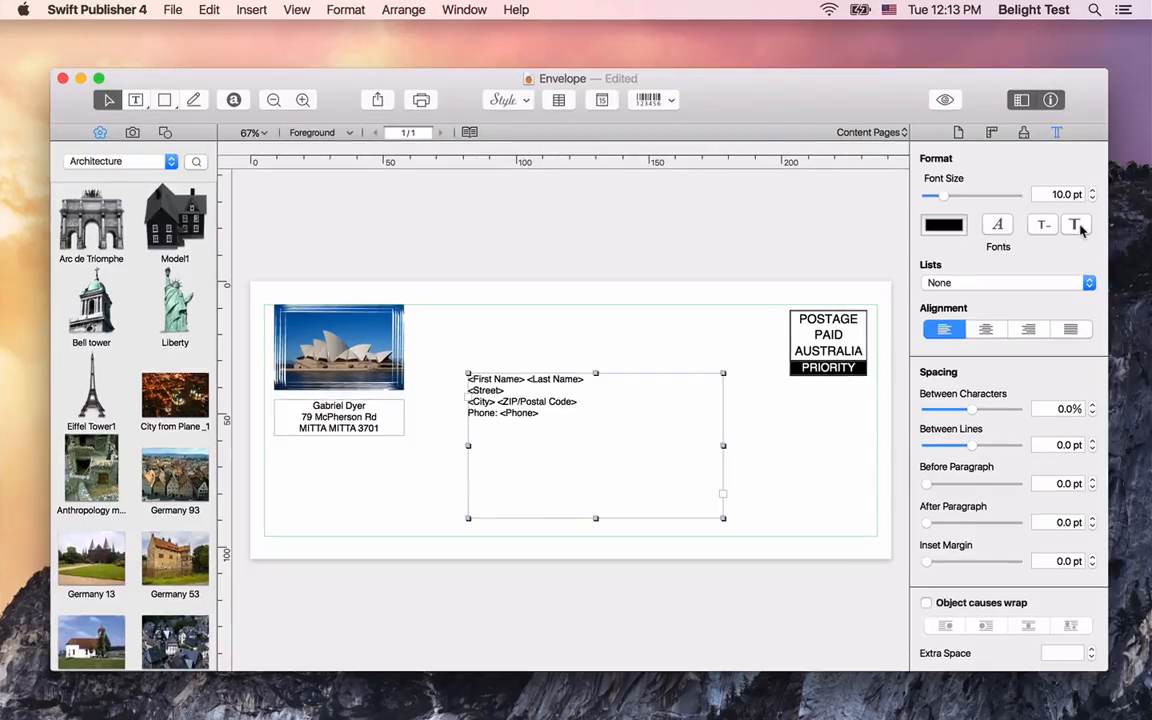
Increase the address text size step by step to 21 pt, then bring up the print dialog.
left_click(1076, 224)
left_click(1076, 224)
left_click(1076, 224)
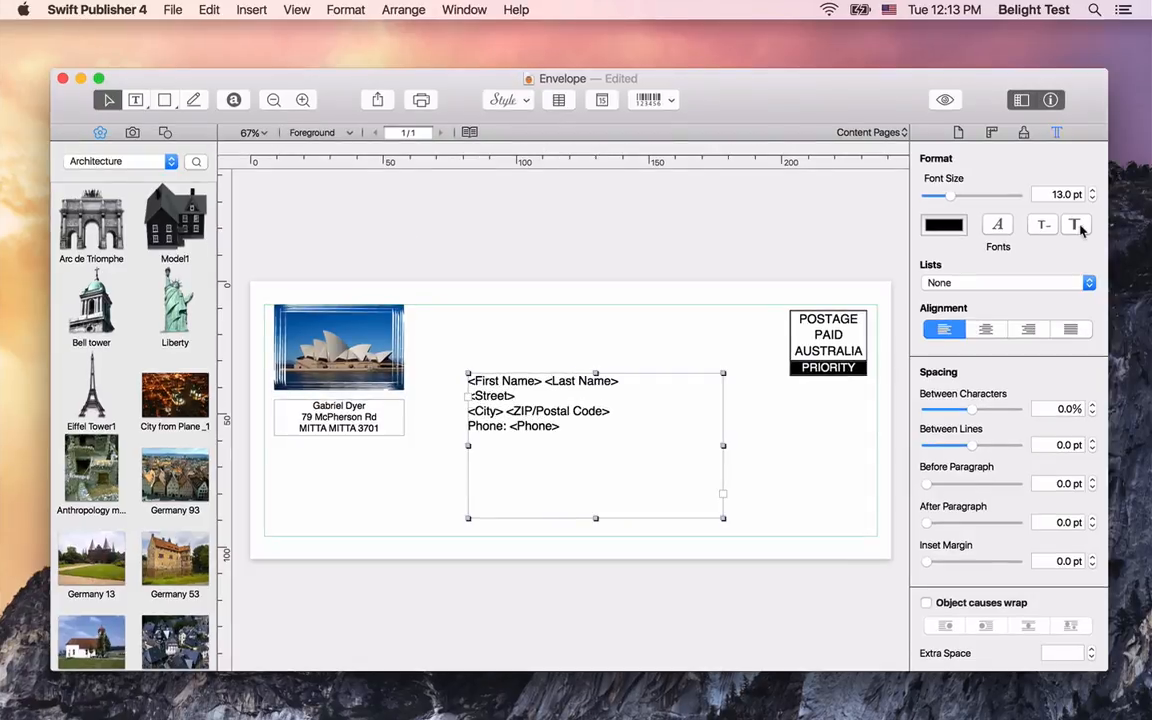
left_click(1078, 226)
left_click(1078, 226)
left_click(1078, 226)
left_click(1078, 226)
left_click(1078, 226)
left_click(1078, 226)
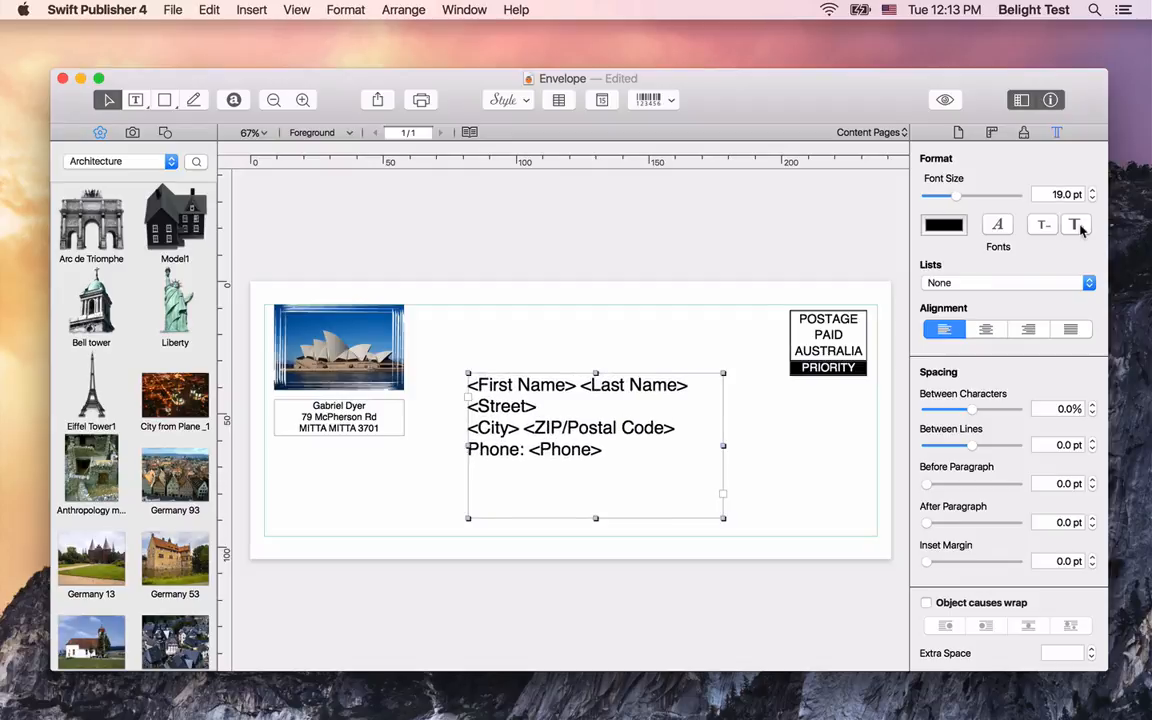
left_click(1076, 224)
left_click(1076, 224)
left_click(1078, 226)
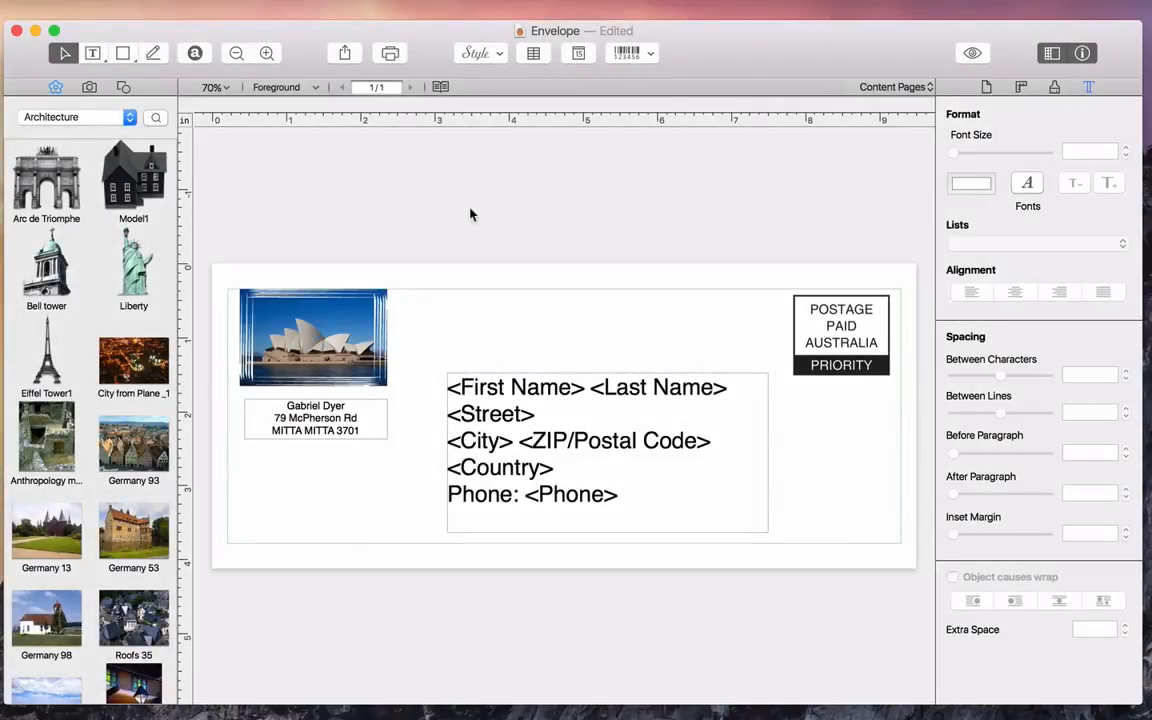
left_click(391, 55)
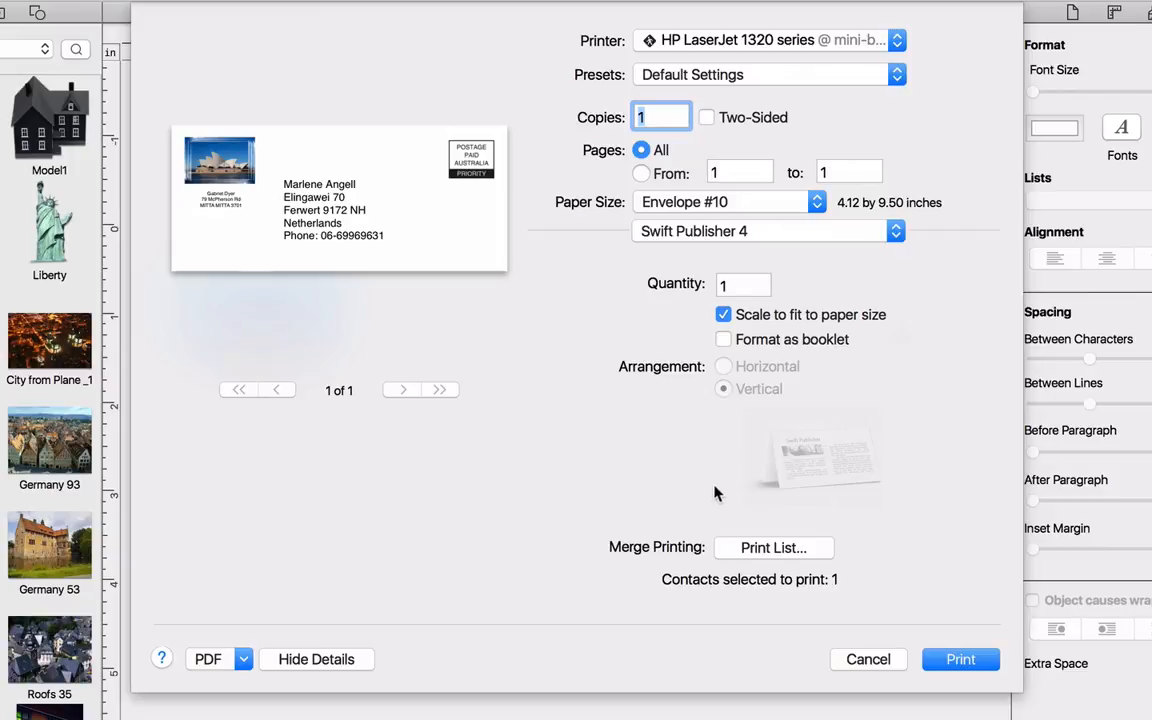
Tick two more contacts in the Print List so three contacts are selected.
left_click(740, 547)
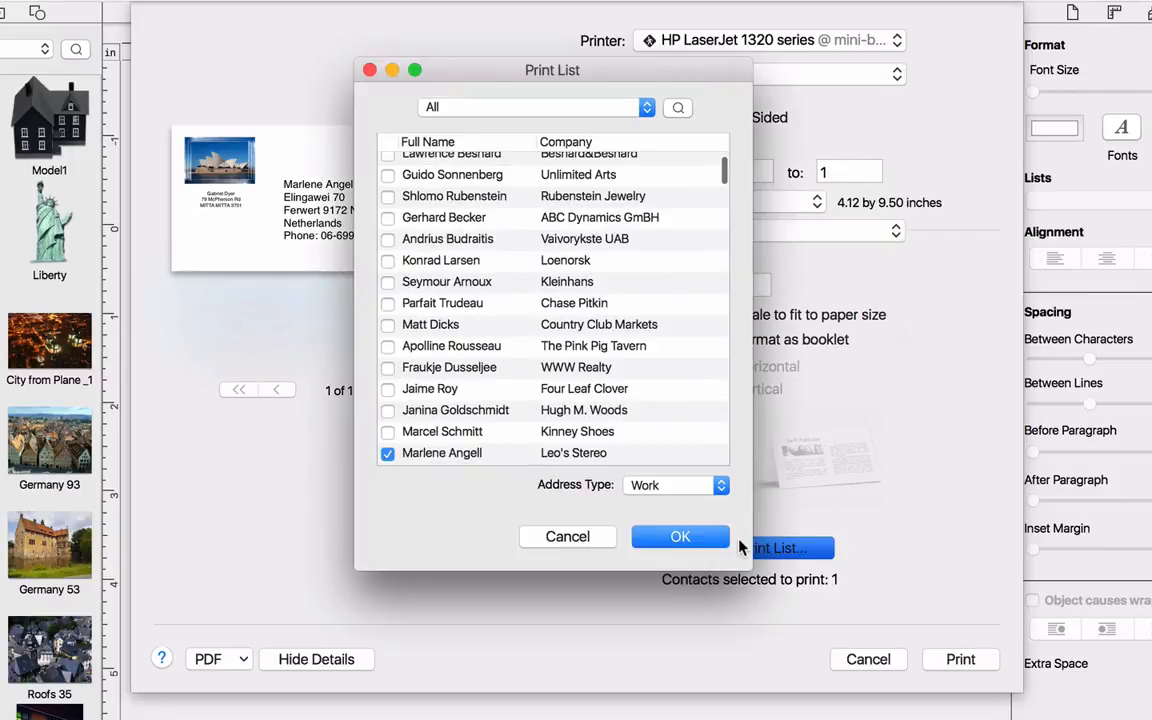
left_click(388, 410)
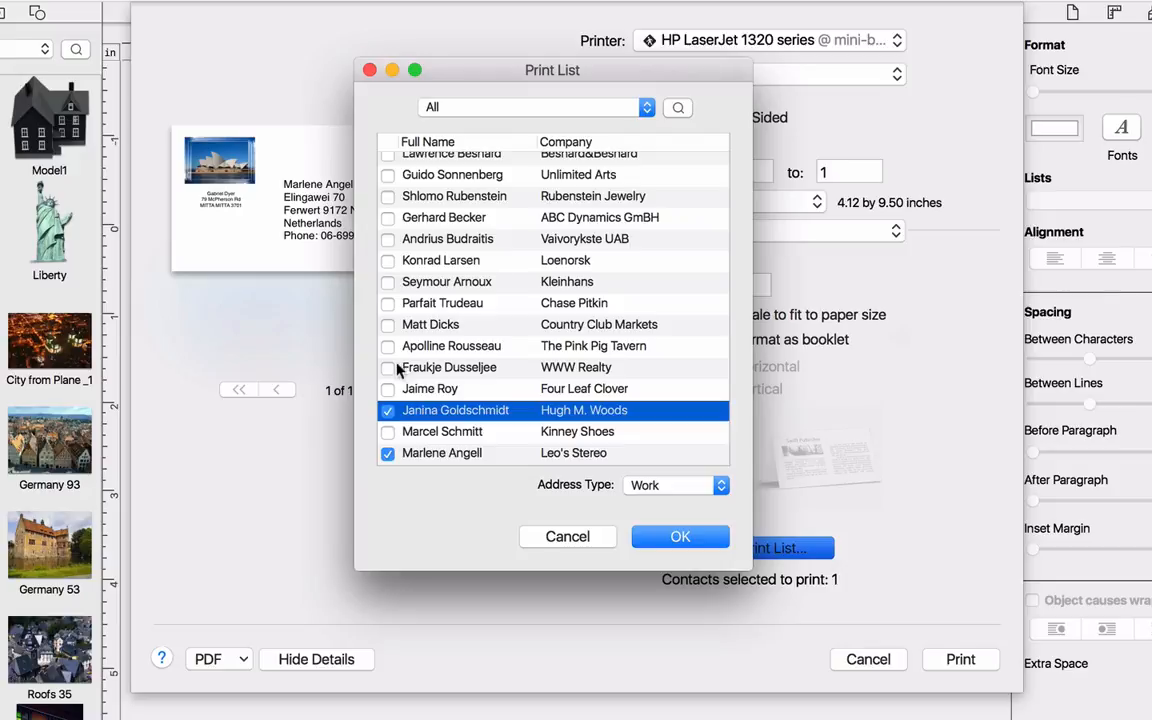
left_click(388, 367)
left_click(651, 540)
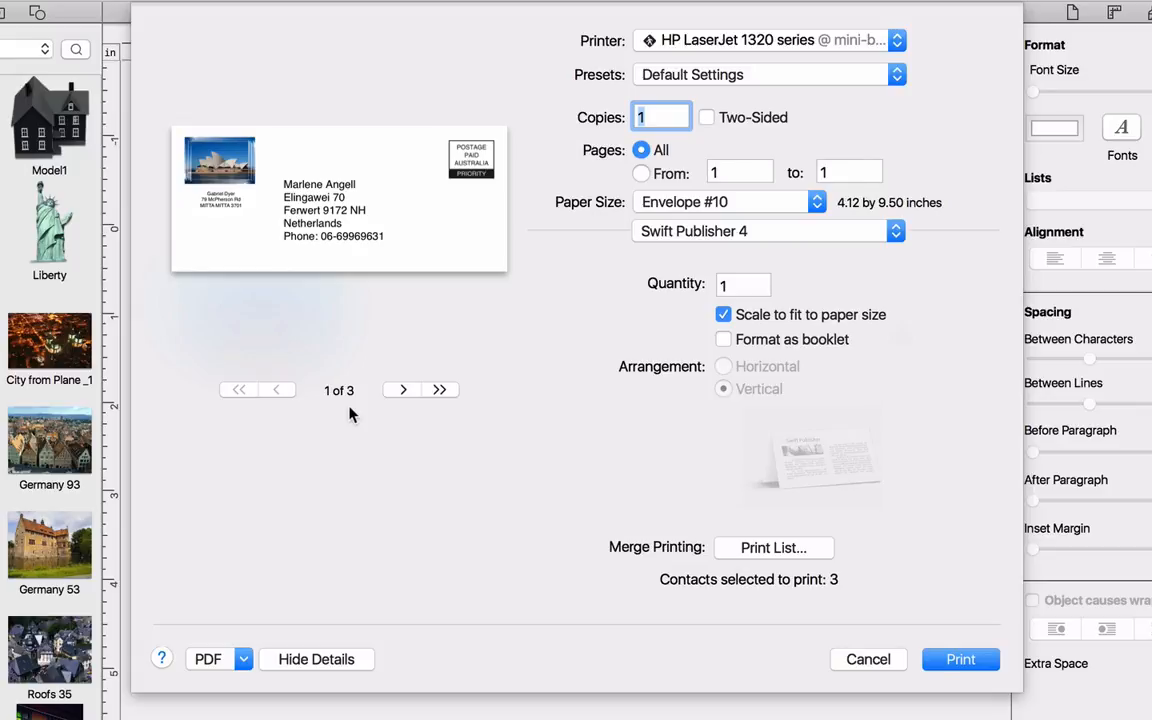
Step through the three addressed envelope previews and return to the first.
left_click(396, 390)
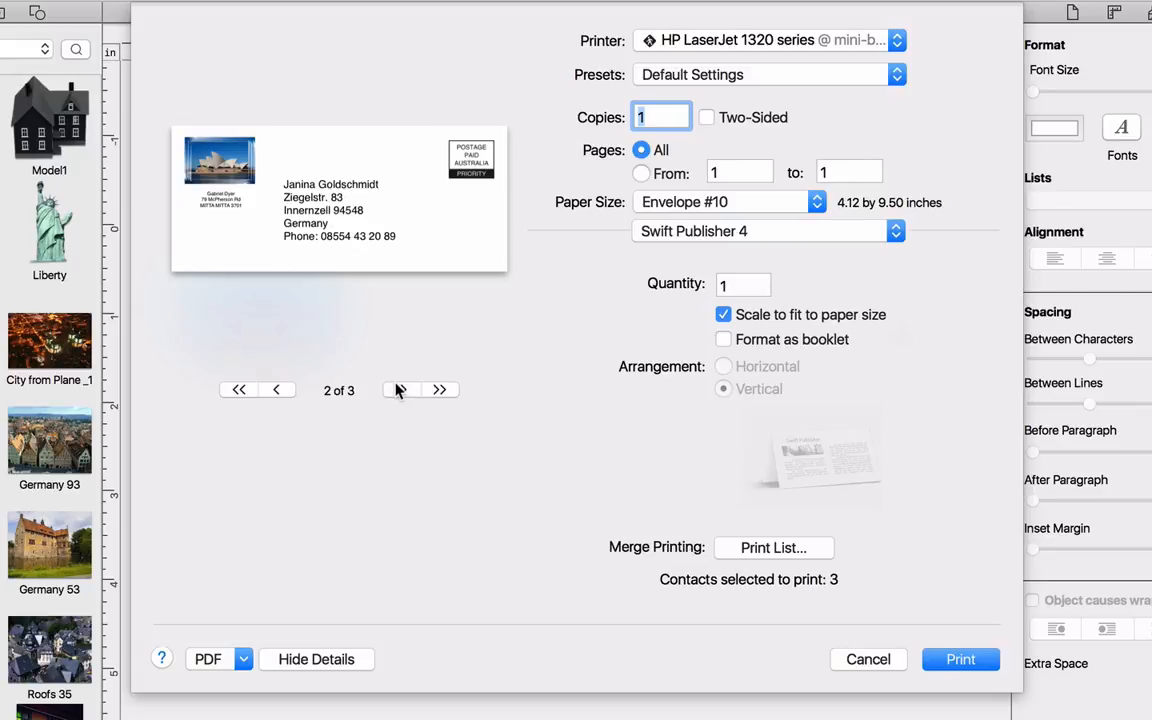
left_click(396, 390)
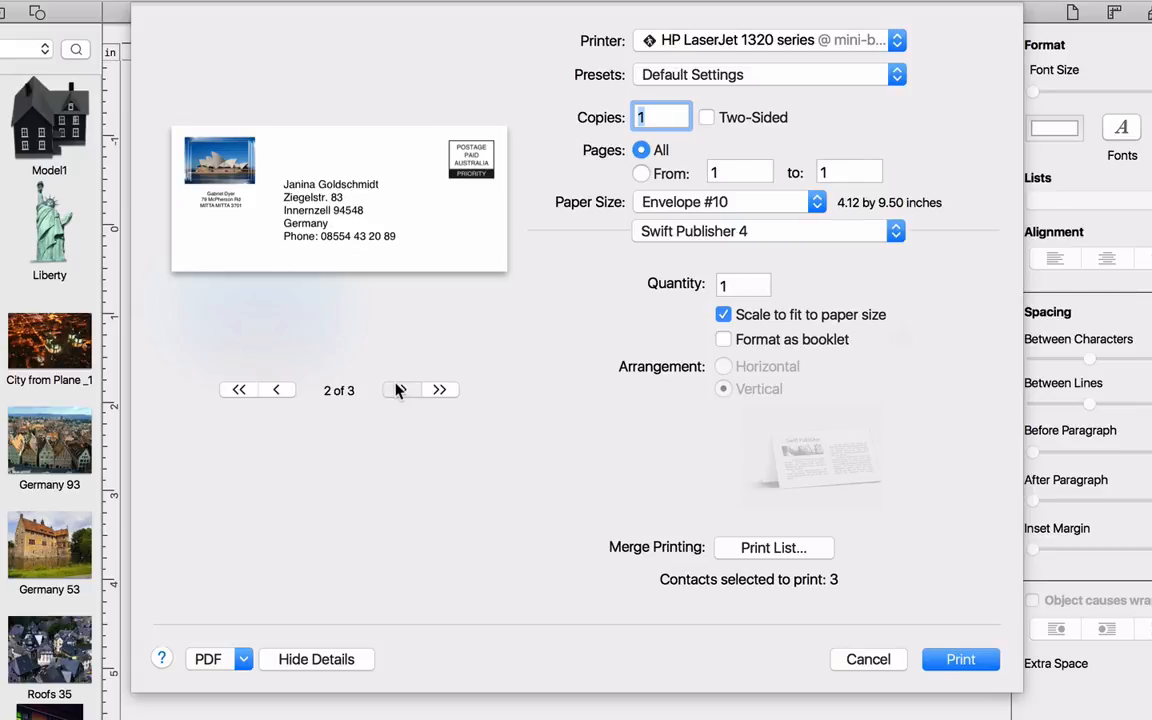
left_click(281, 392)
left_click(281, 392)
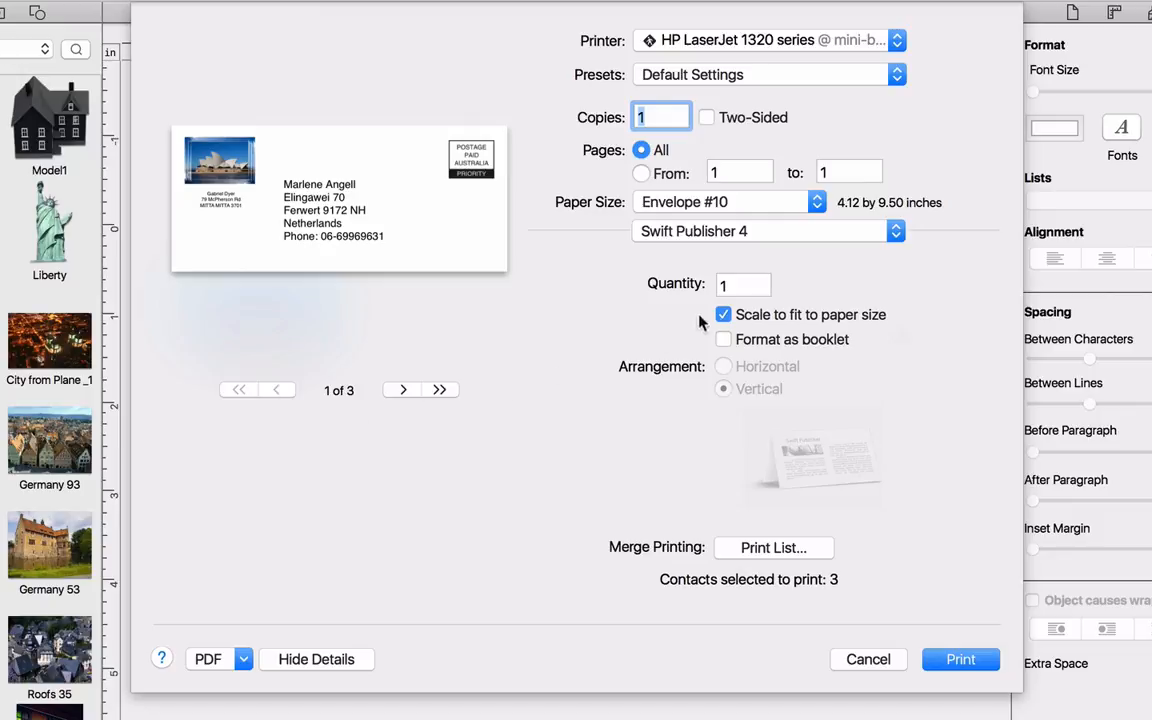
Set the print Quantity to 2 copies.
left_click(737, 287)
left_click_drag(737, 286, 709, 291)
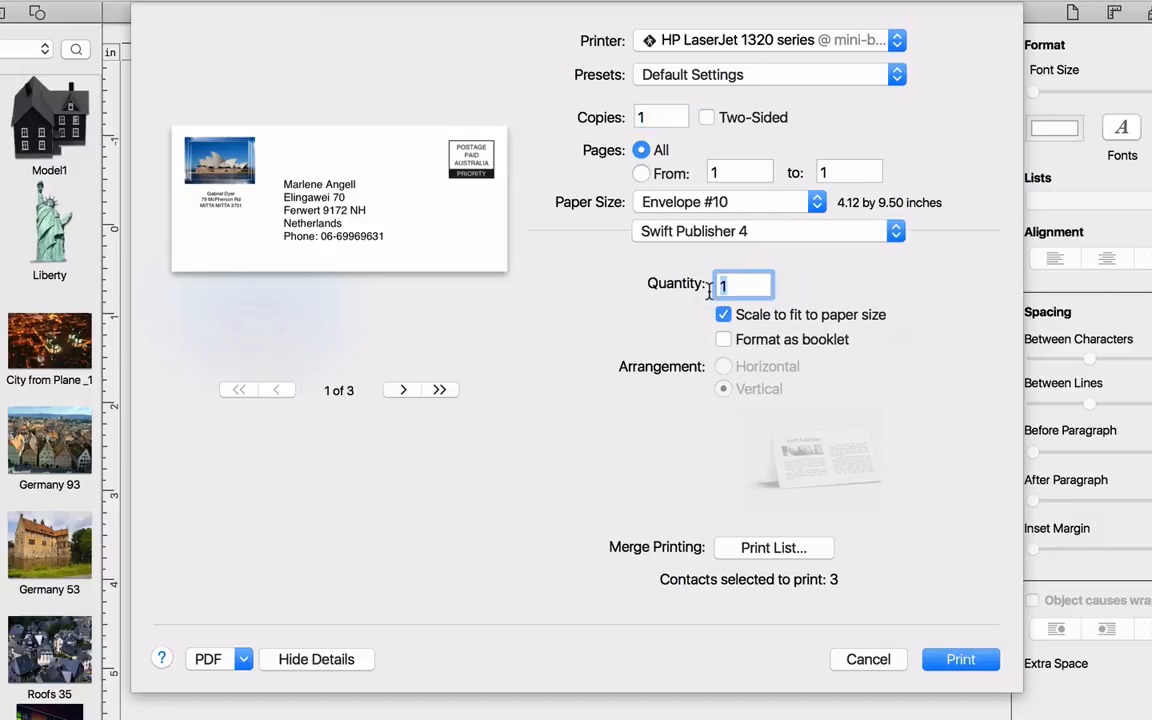
type("2")
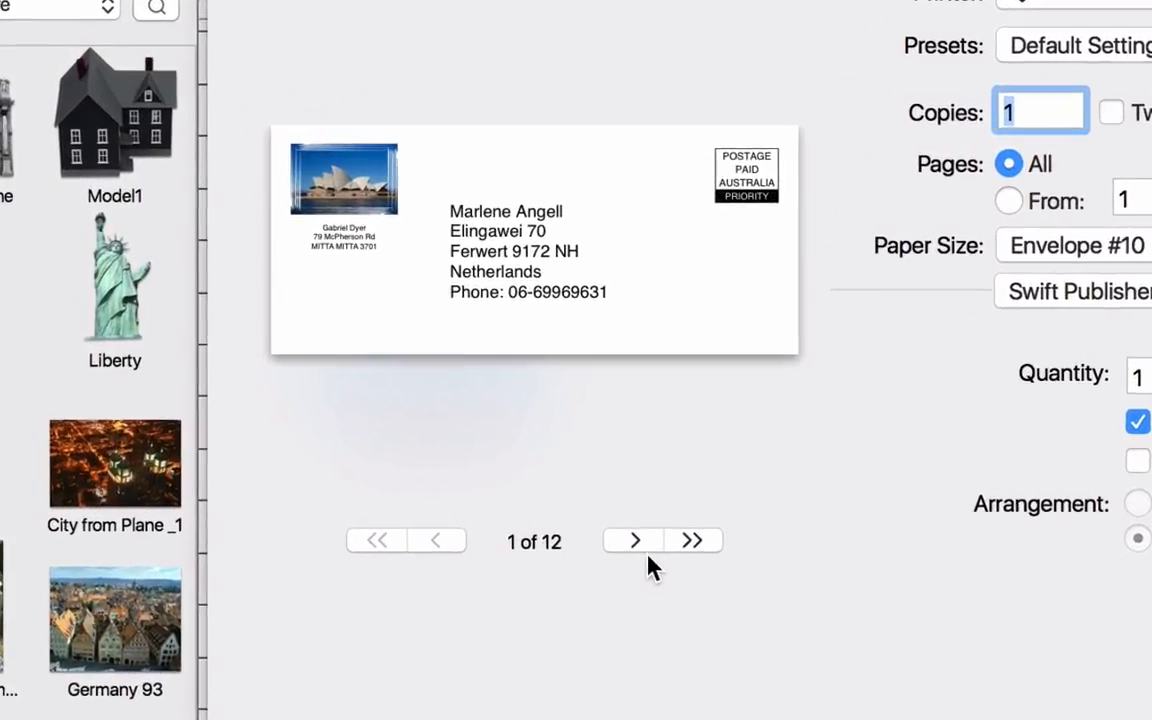
Page through the envelope previews until reaching 12 of 12.
left_click(647, 548)
left_click(647, 548)
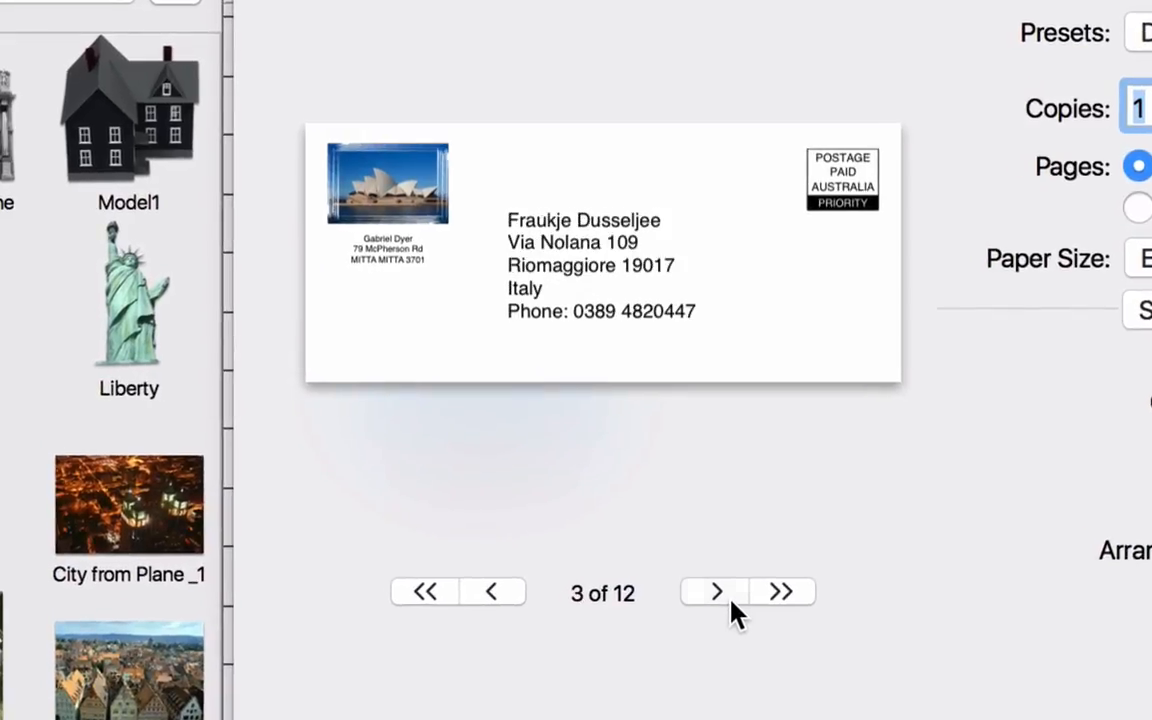
left_click(731, 601)
left_click(731, 601)
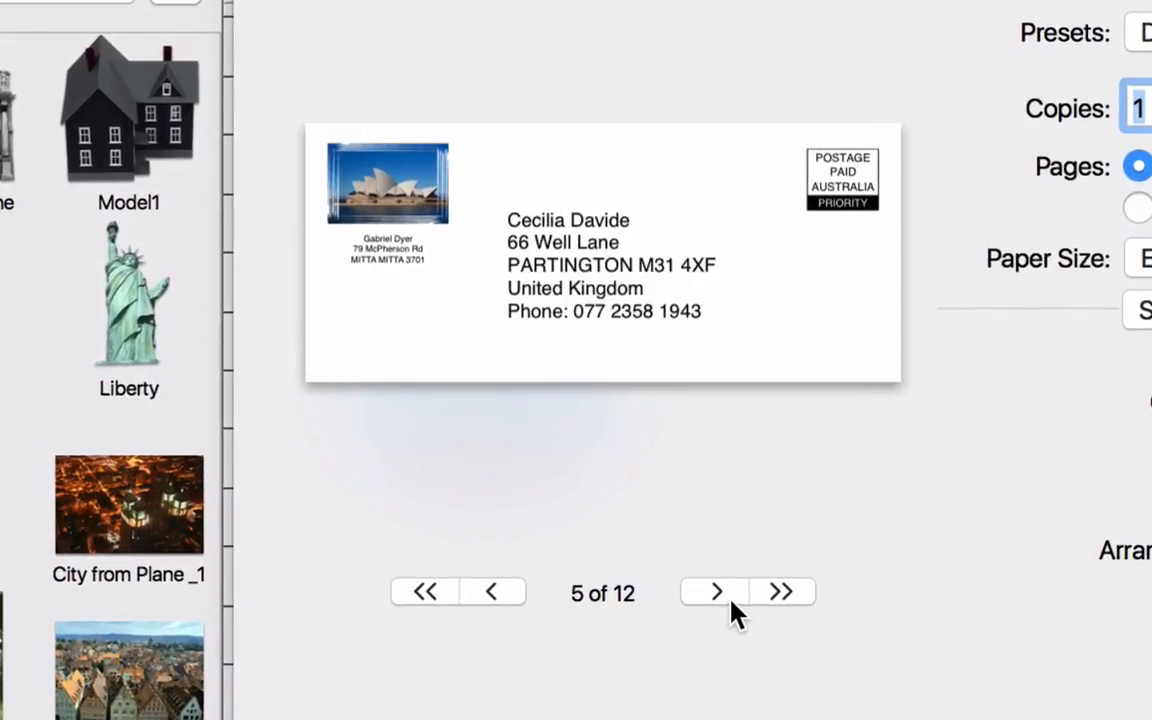
left_click(731, 601)
left_click(731, 601)
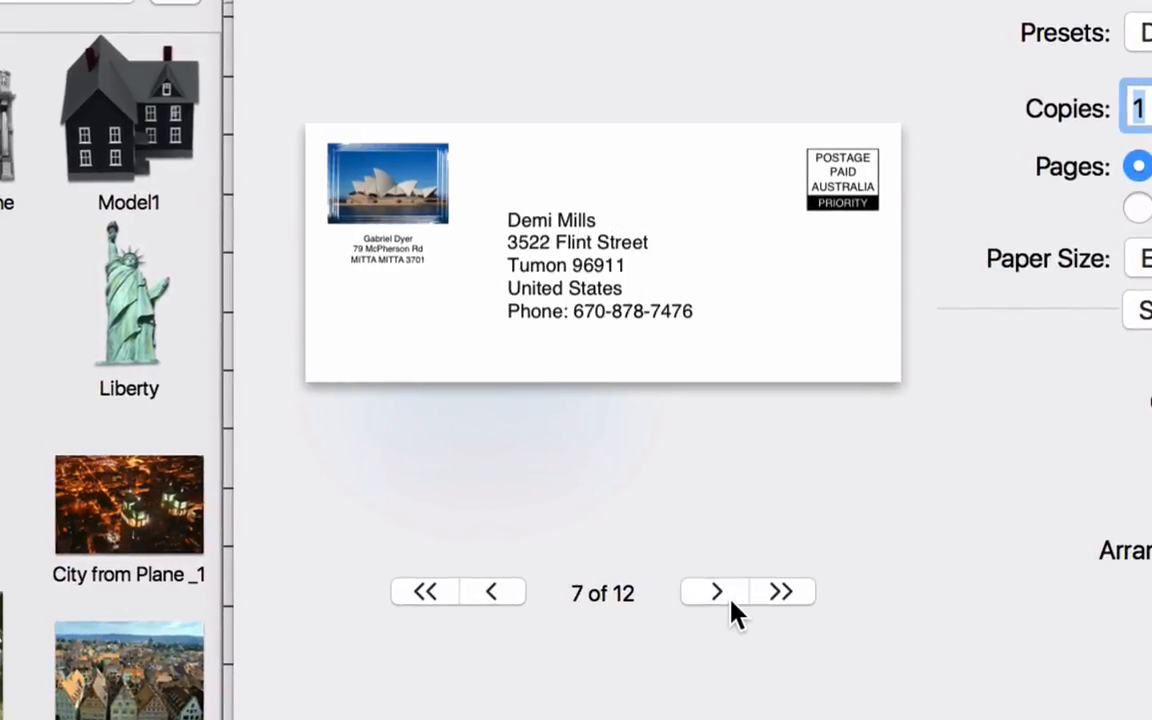
left_click(716, 592)
left_click(716, 592)
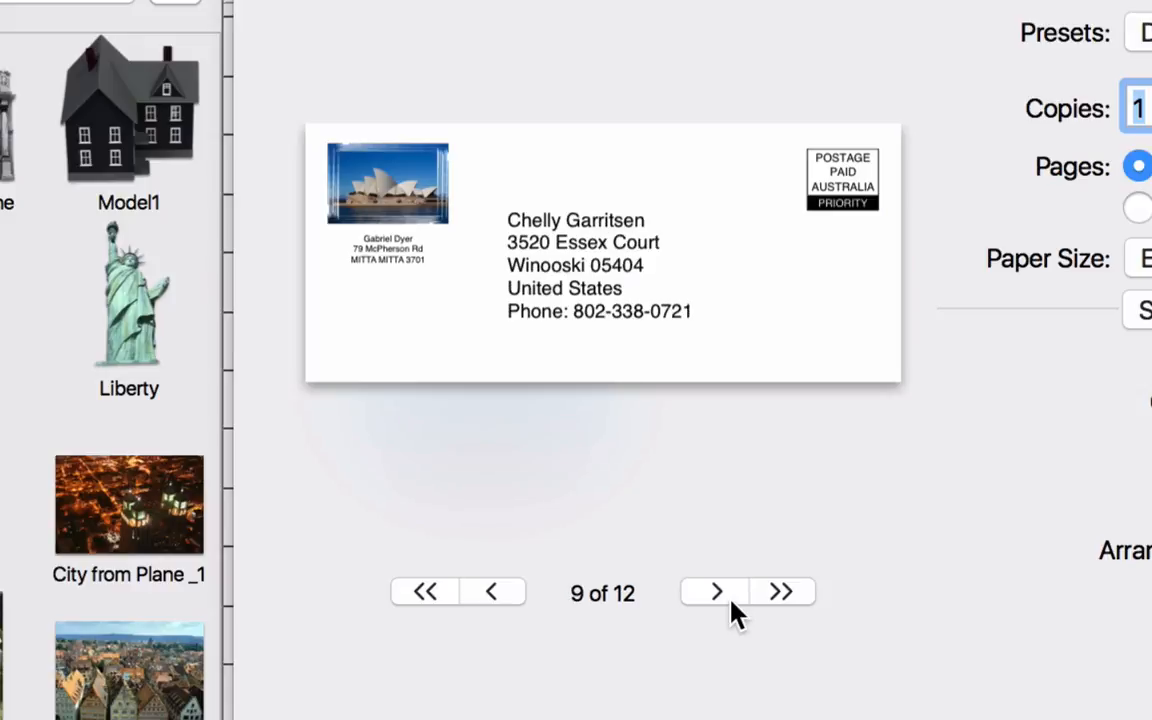
left_click(731, 602)
left_click(731, 602)
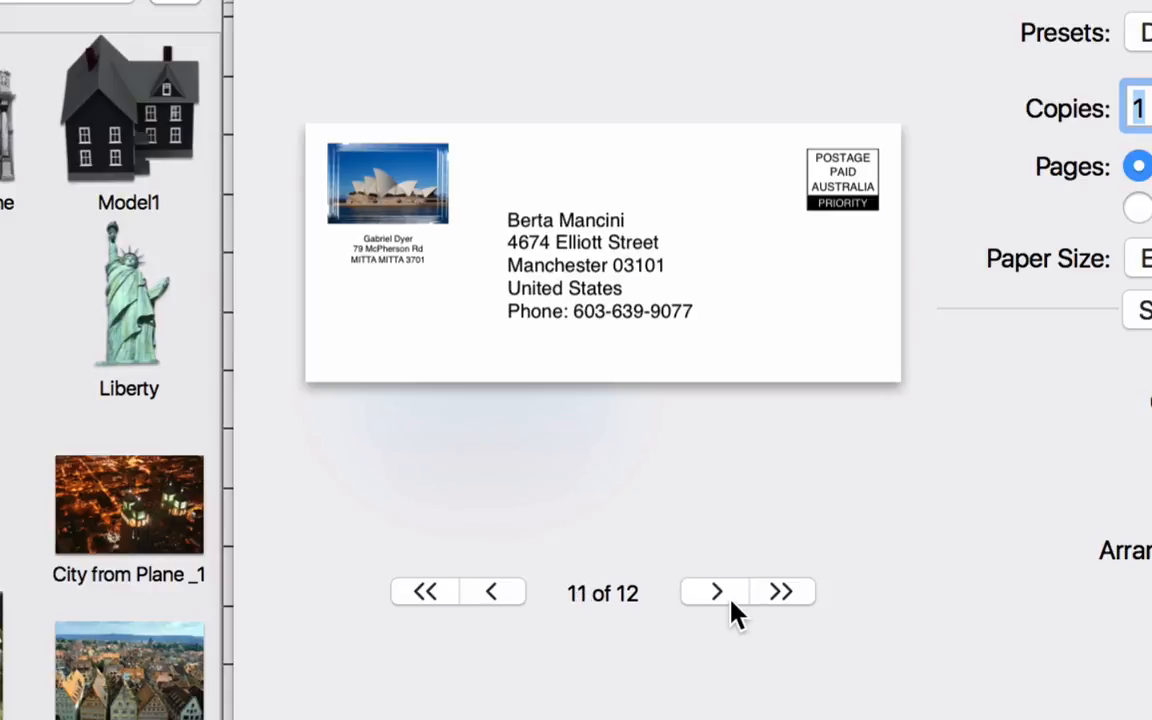
left_click(716, 592)
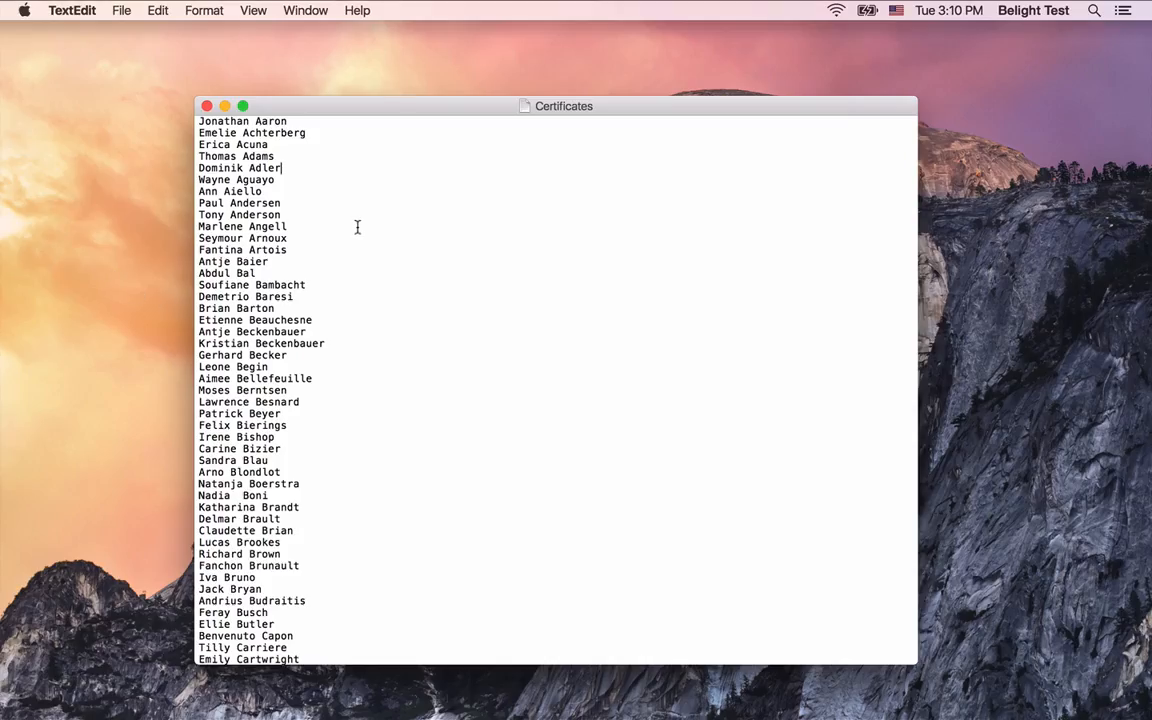
scroll(358, 225, "down", 5)
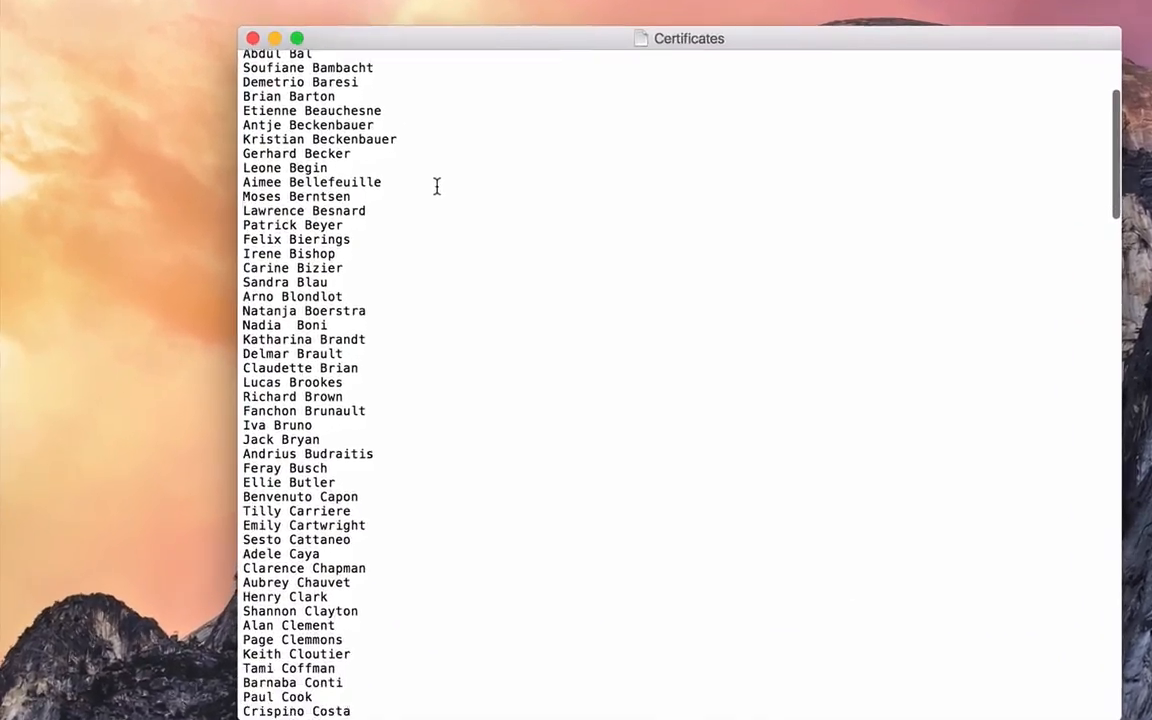
scroll(436, 186, "down", 5)
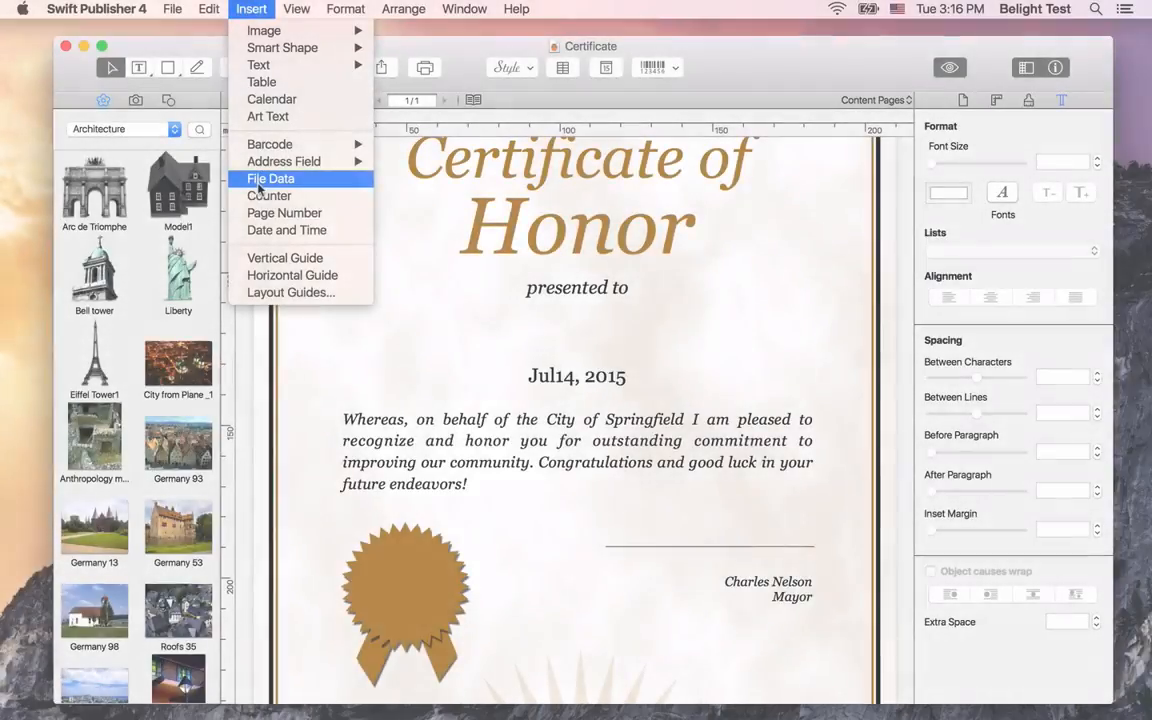
Insert a File Data name field under 'presented to' and preview certificates 1 through 10.
left_click(258, 180)
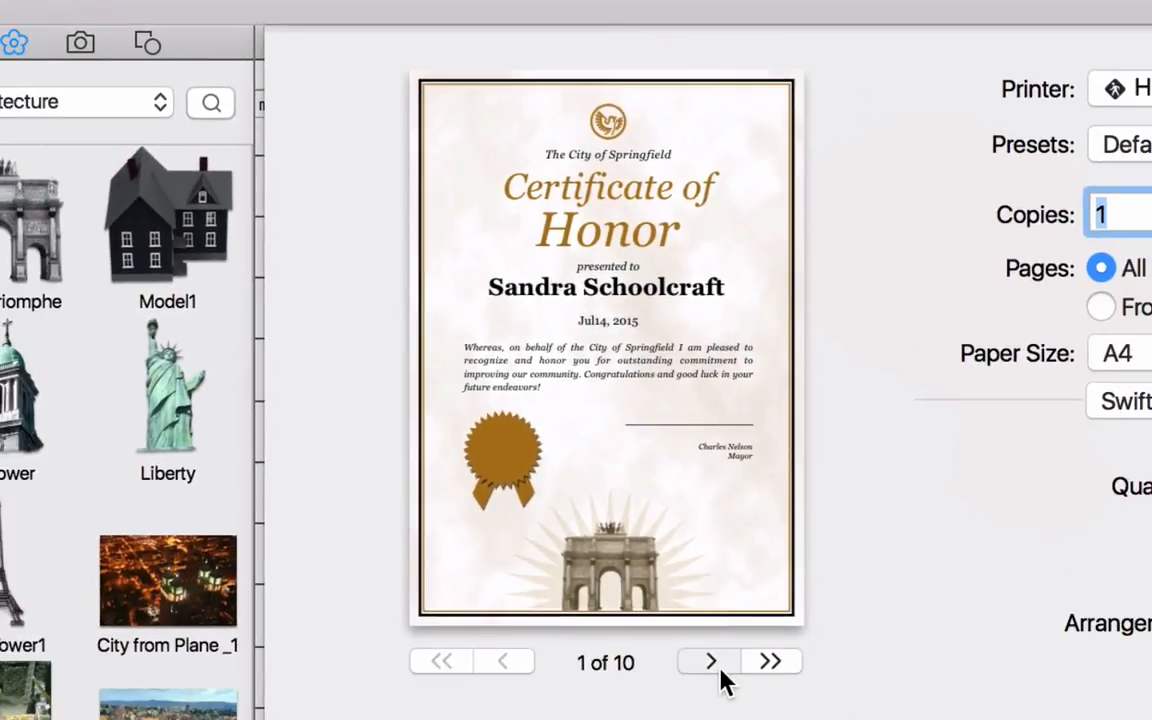
left_click(713, 663)
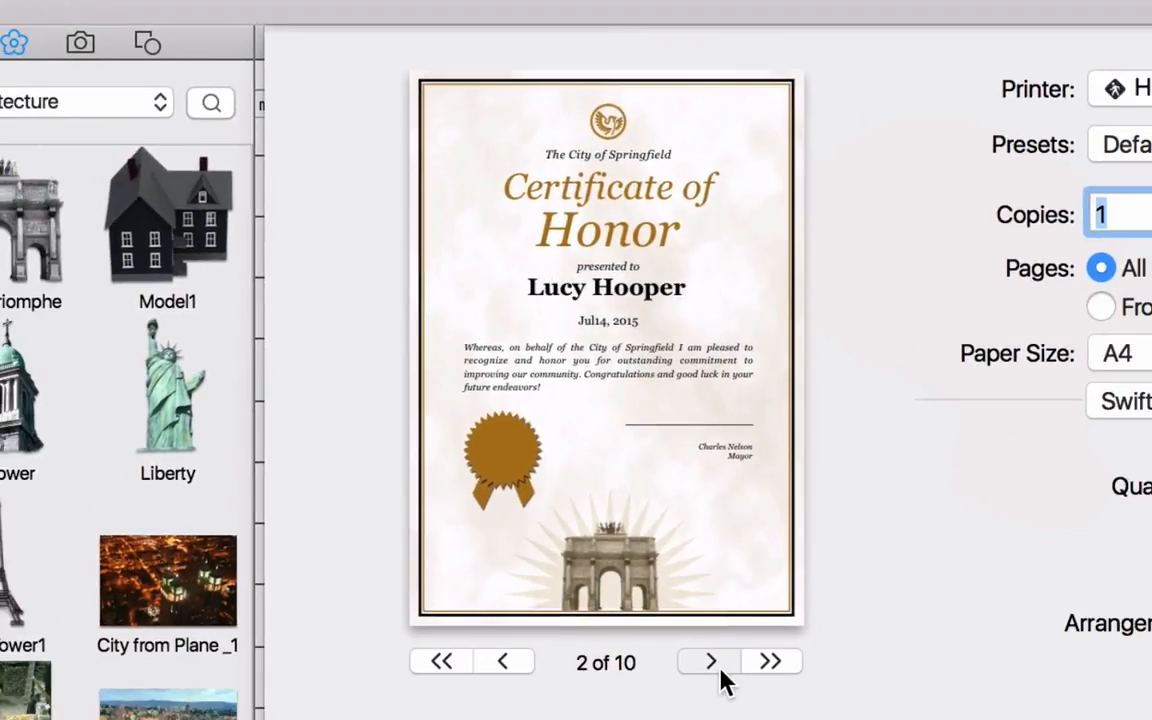
left_click(713, 663)
left_click(711, 661)
left_click(711, 661)
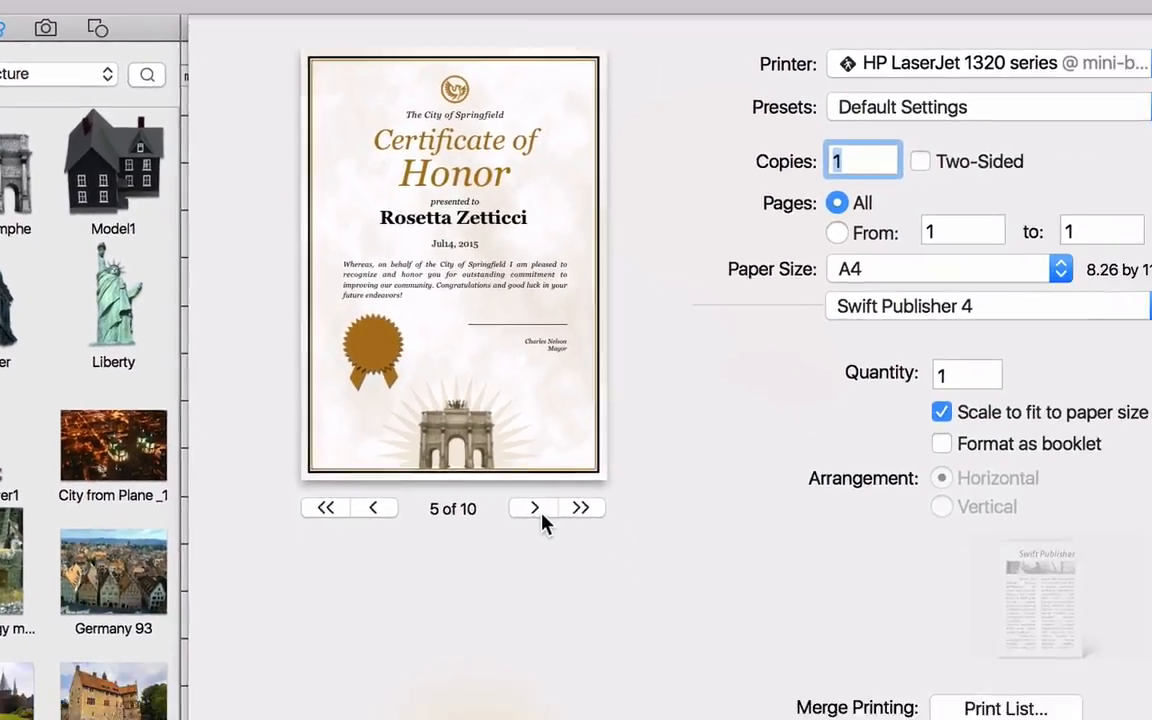
left_click(711, 661)
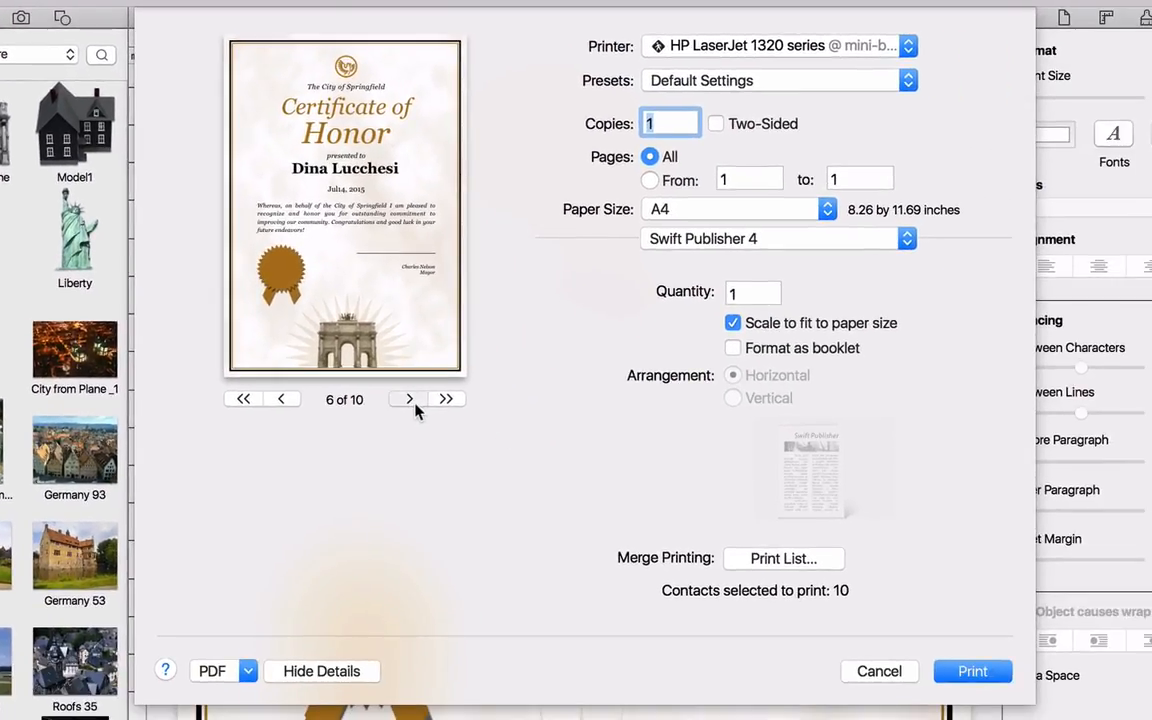
left_click(415, 404)
left_click(415, 404)
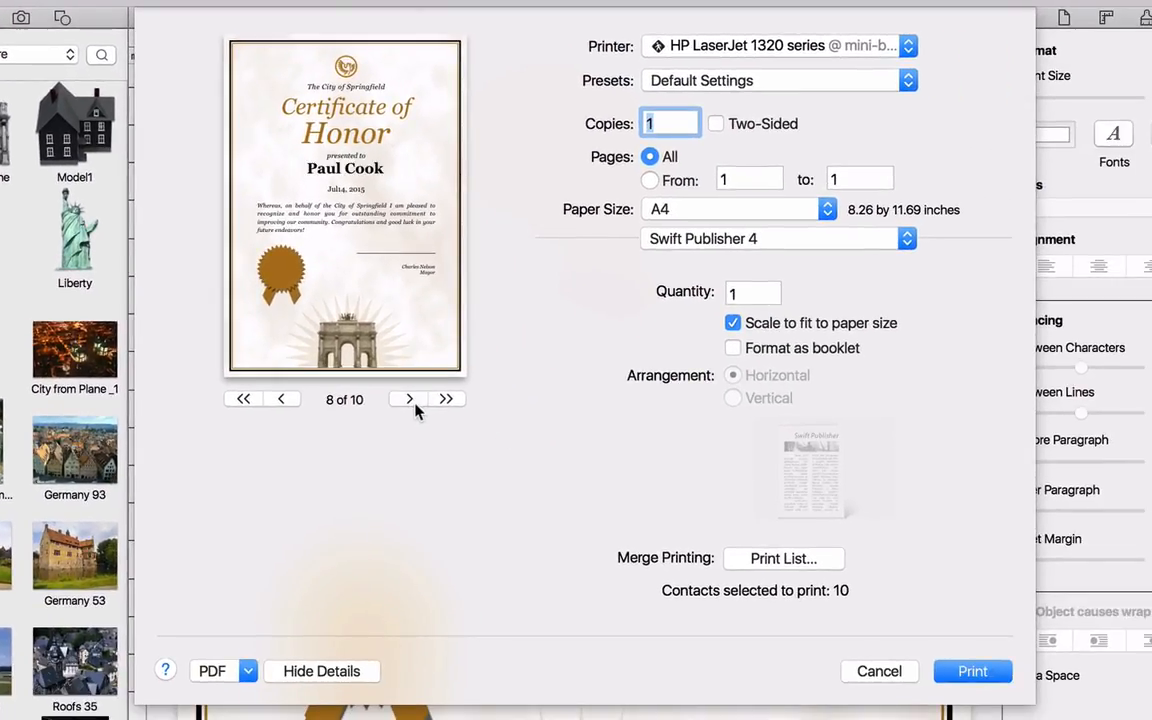
left_click(415, 404)
left_click(415, 404)
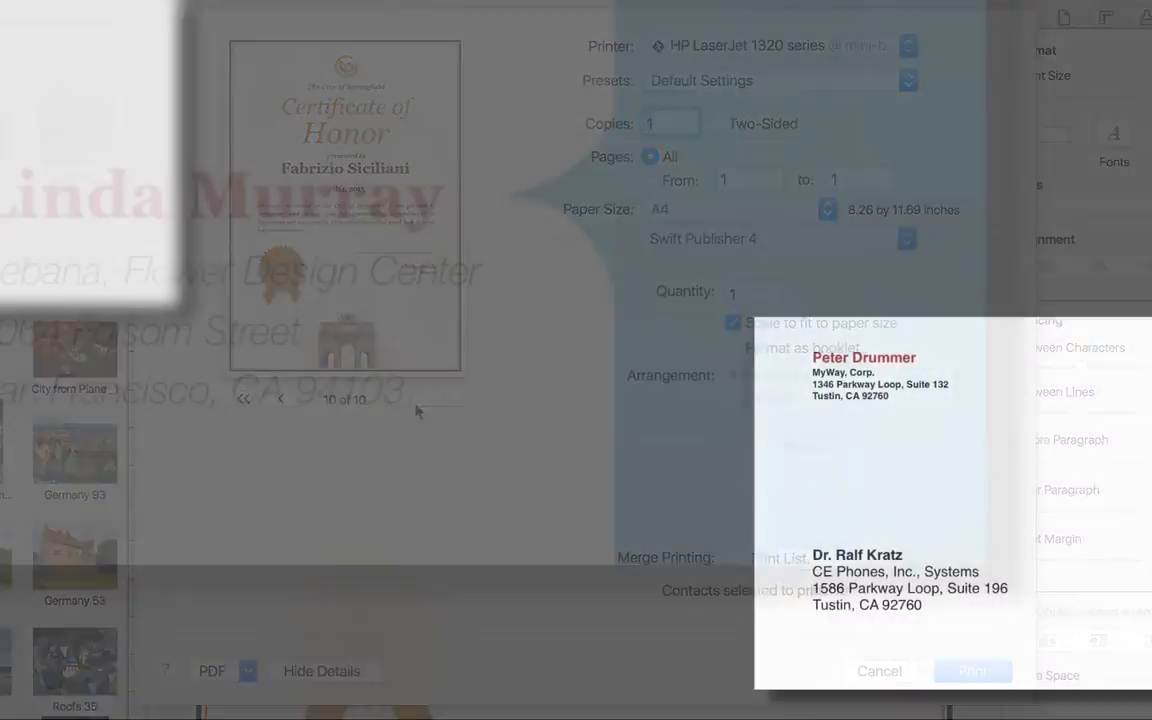